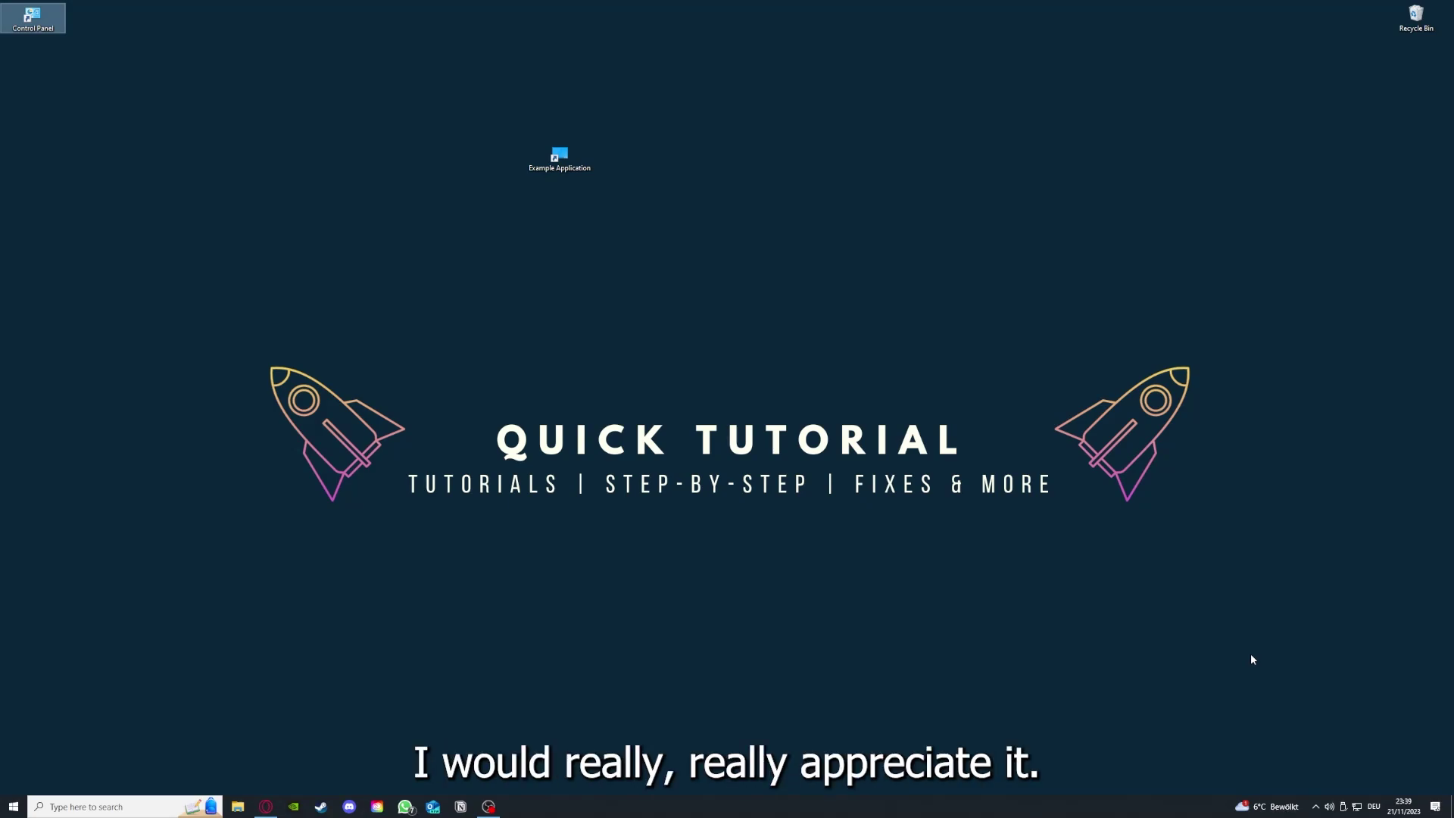
Clear the desktop selection and drag a selection box across the desktop icons
{"action": "left_click", "coordinate": [1030, 542]}
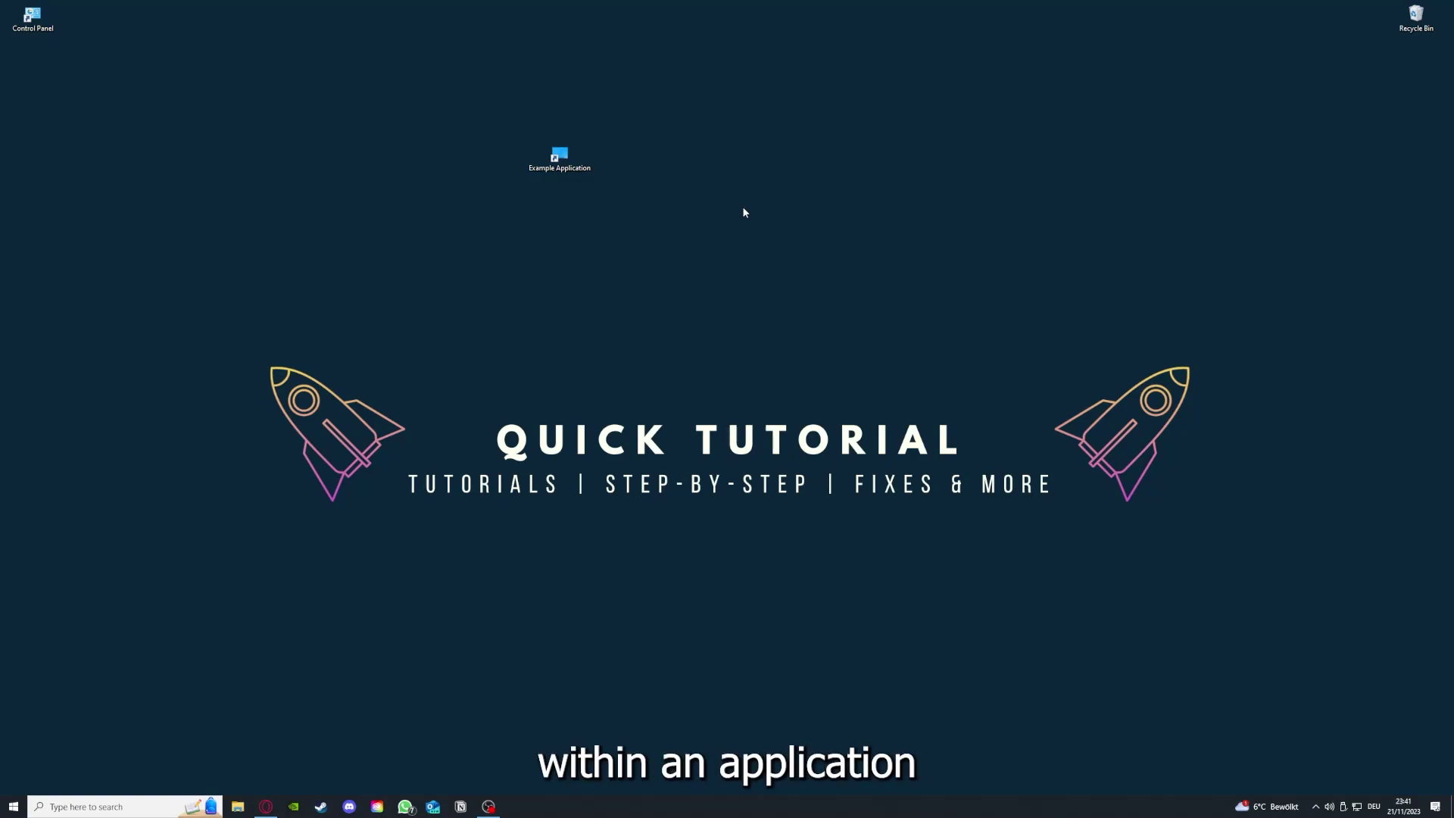
{"action": "left_click_drag", "start_coordinate": [190, 284], "coordinate": [1229, 605]}
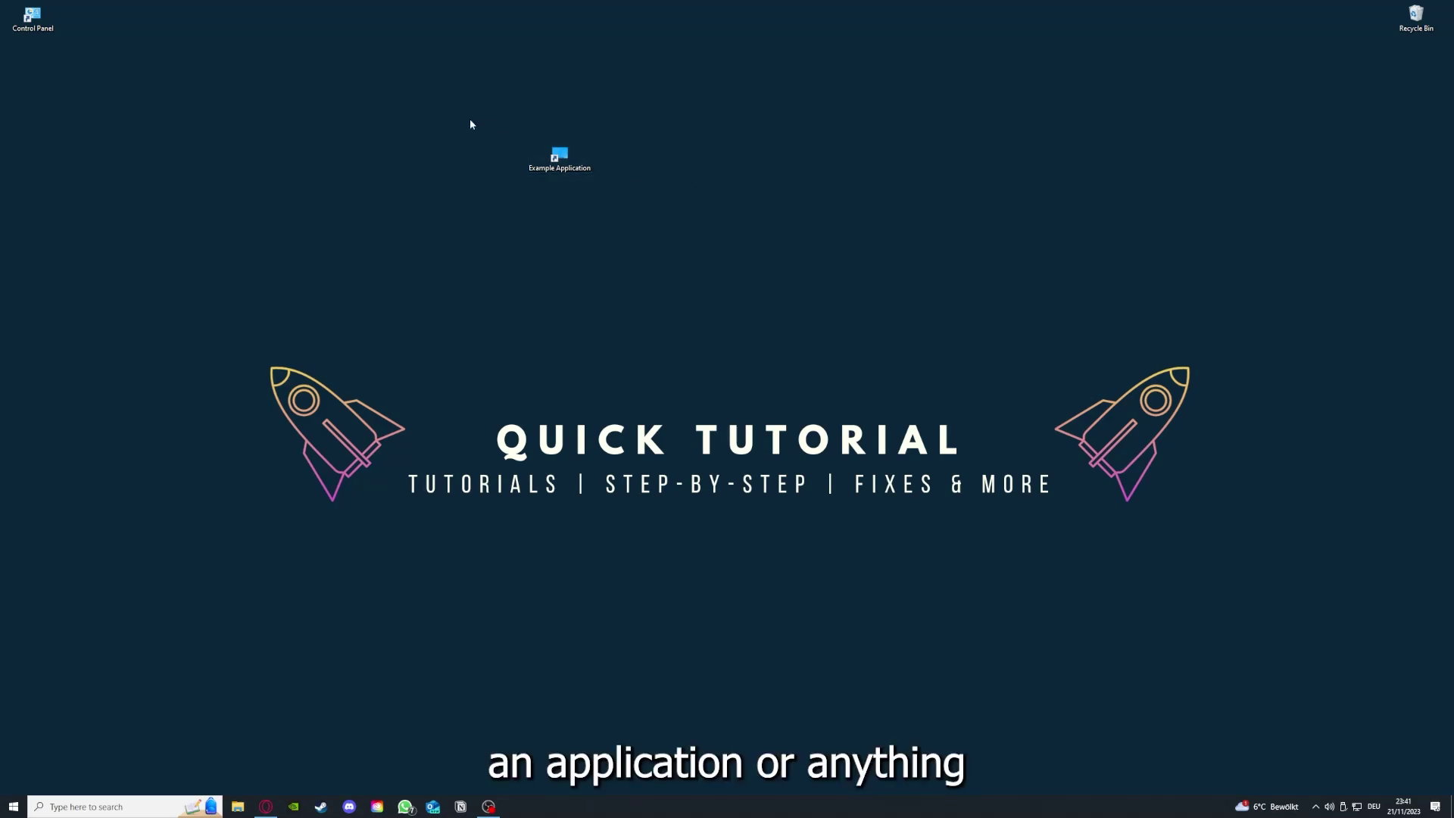
{"action": "left_click_drag", "start_coordinate": [190, 283], "coordinate": [1228, 610]}
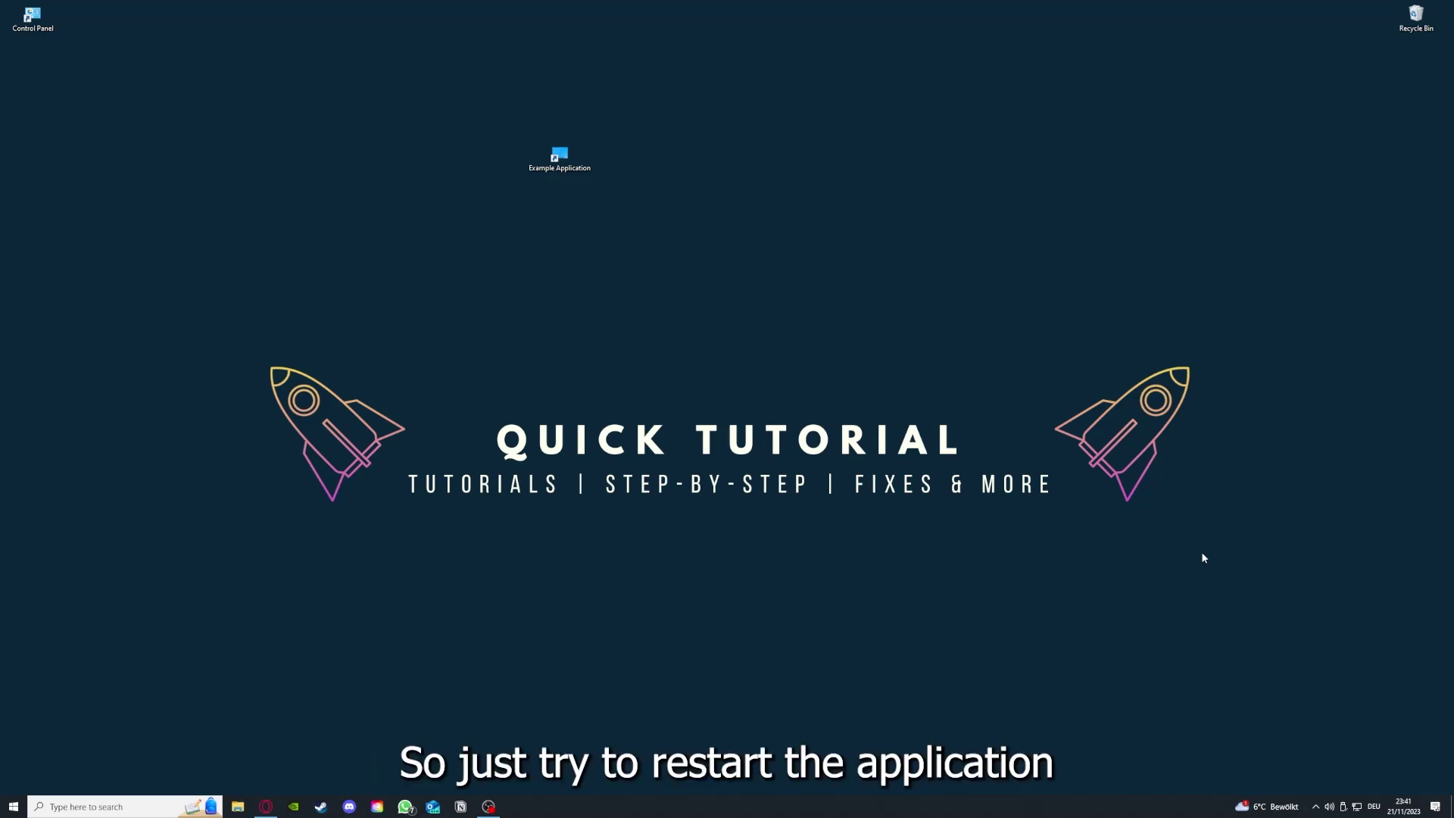
Launch the Example Application shortcut and close the Desktop folder window it opens
{"action": "double_click", "coordinate": [560, 159]}
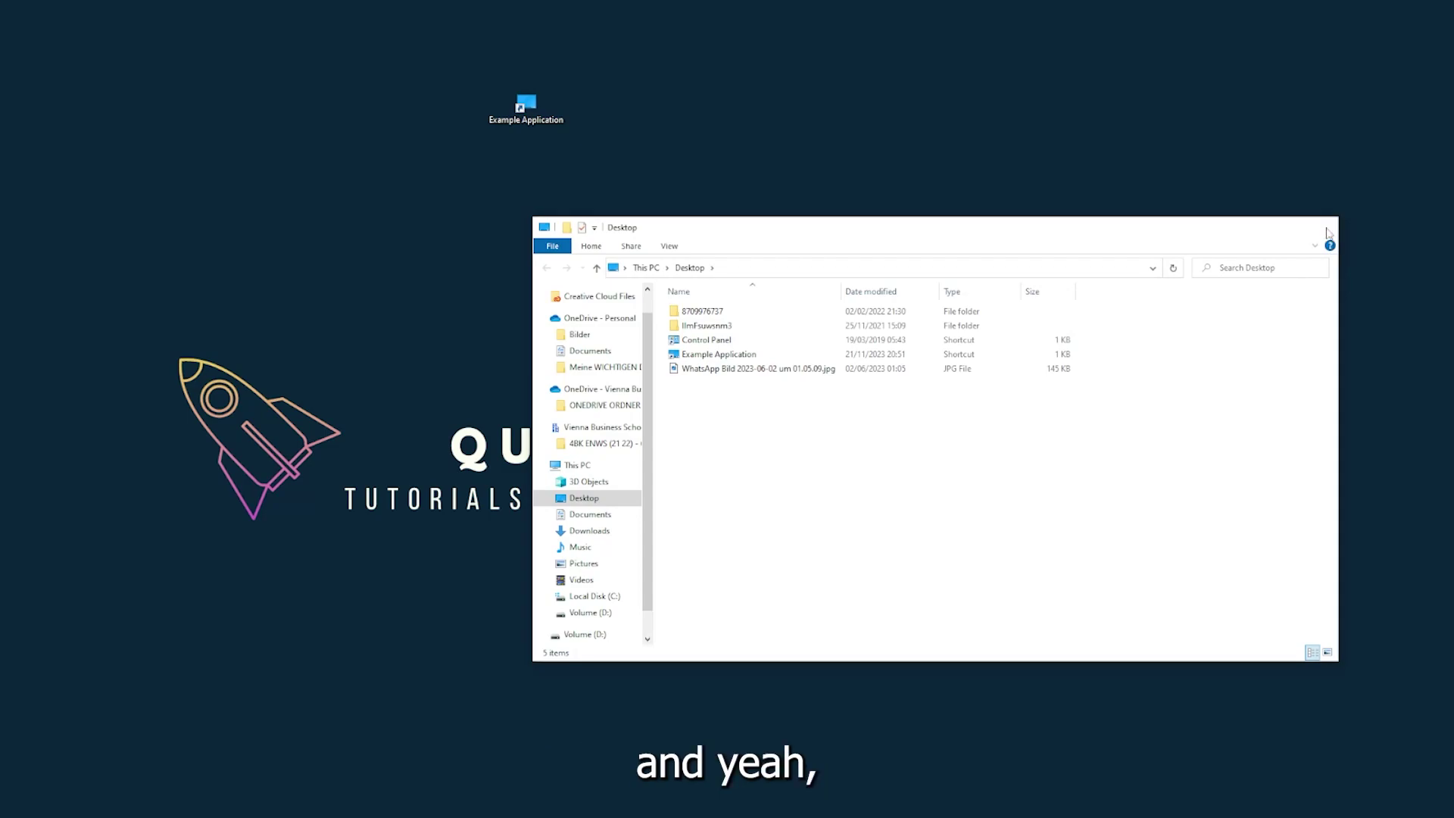
{"action": "left_click", "coordinate": [1327, 232]}
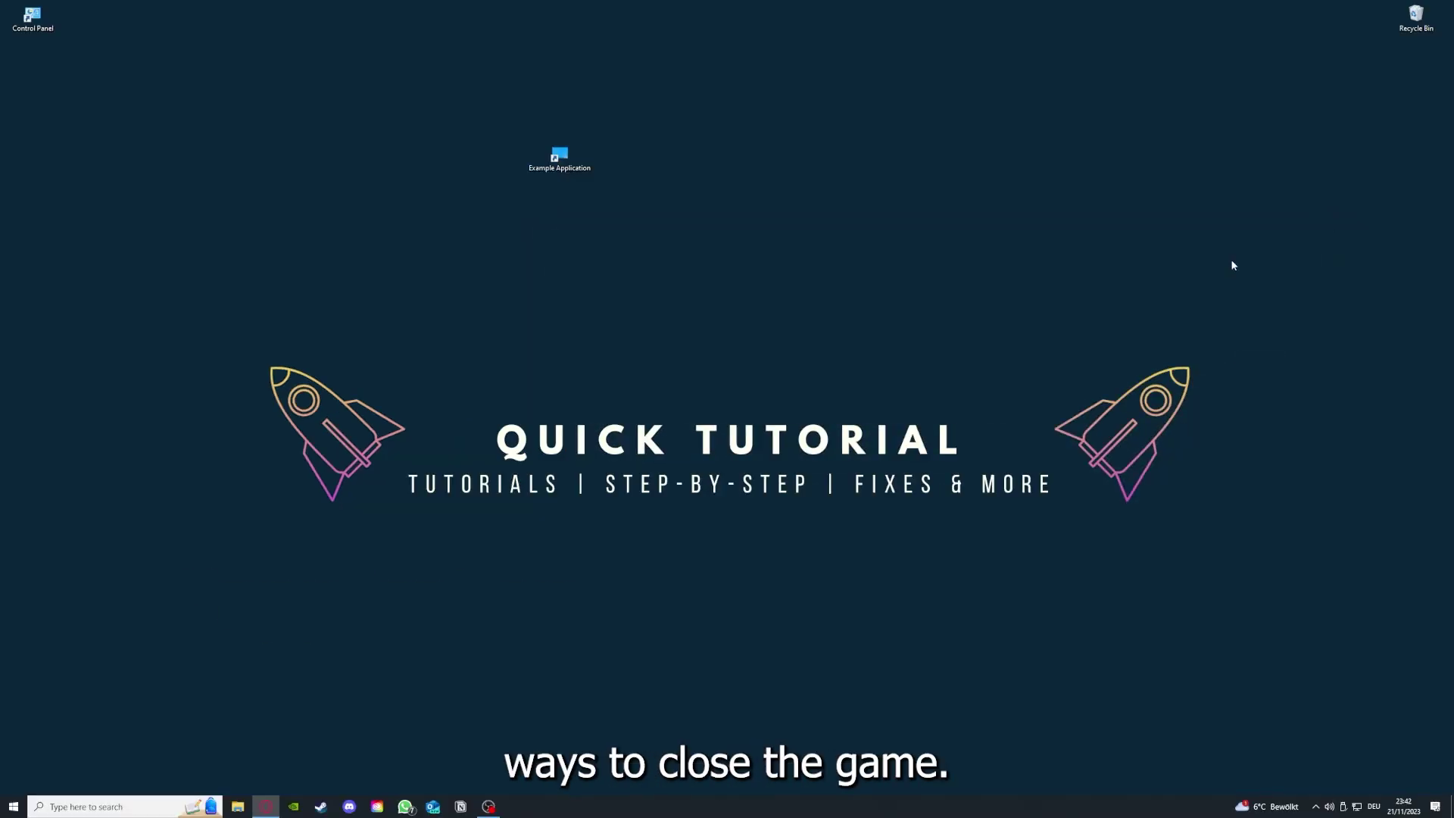
Open Task Manager from the taskbar and end the Task Manager task under Apps
{"action": "right_click", "coordinate": [546, 807]}
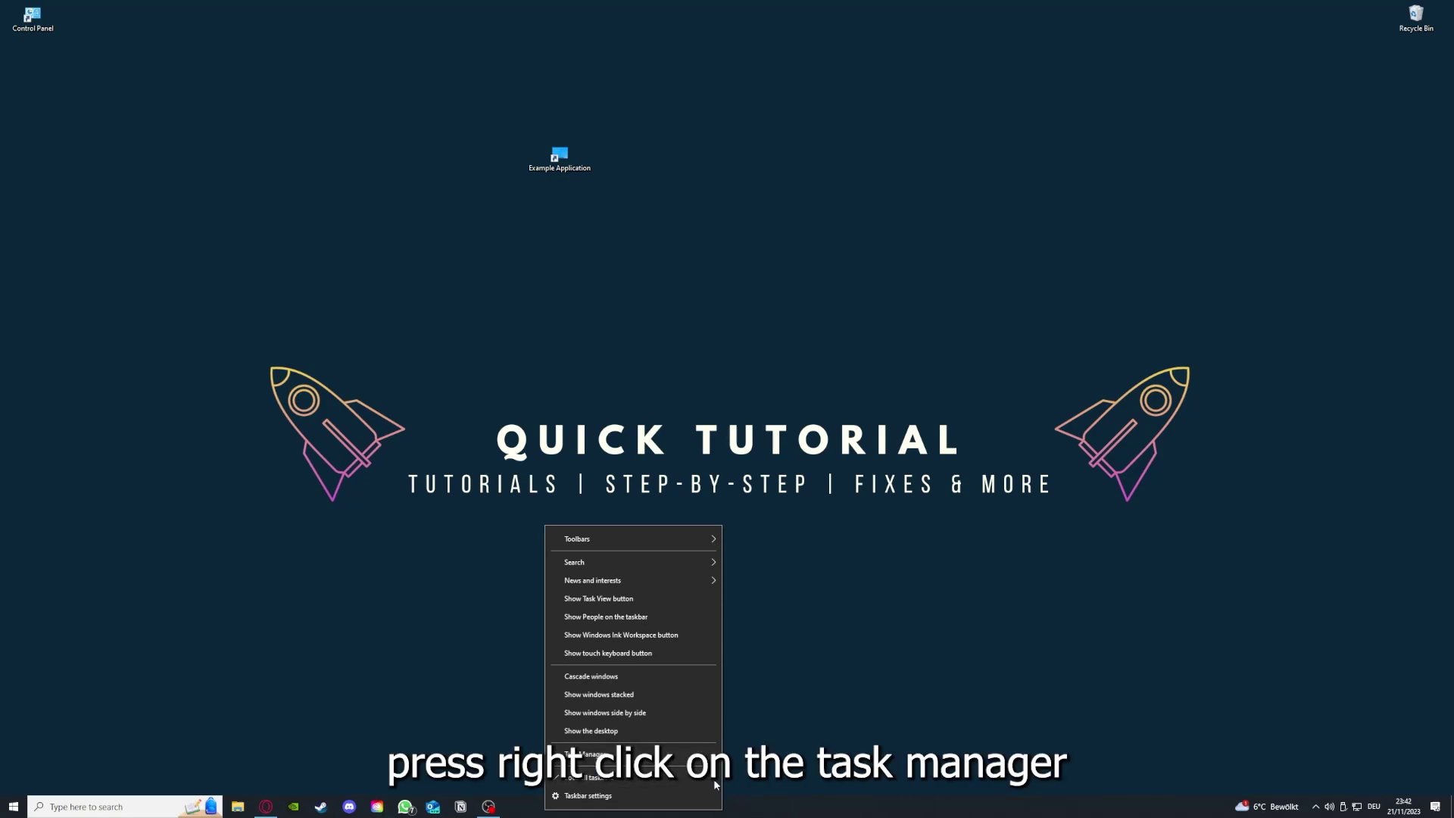
{"action": "left_click", "coordinate": [651, 757]}
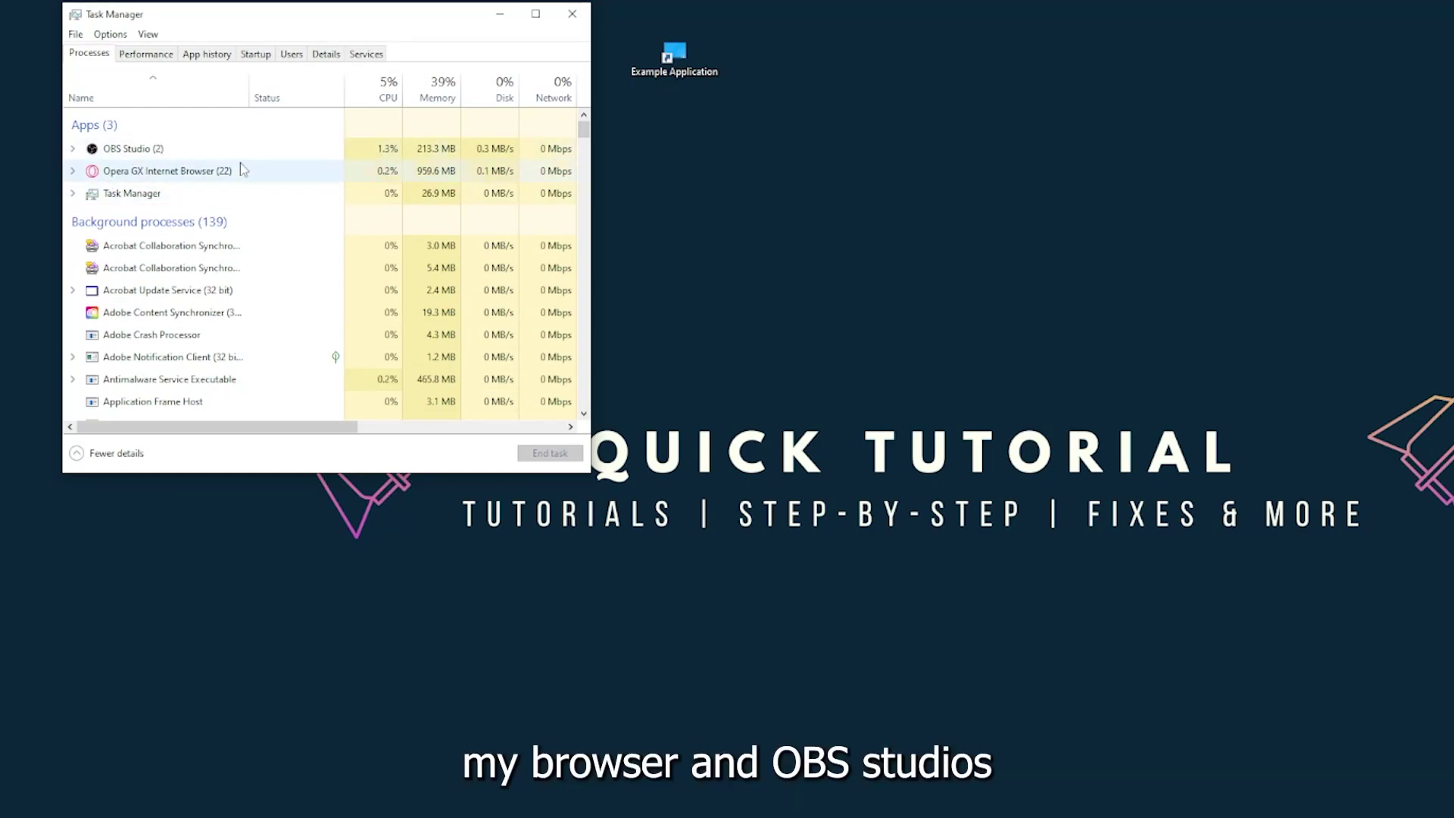
{"action": "left_click", "coordinate": [271, 195]}
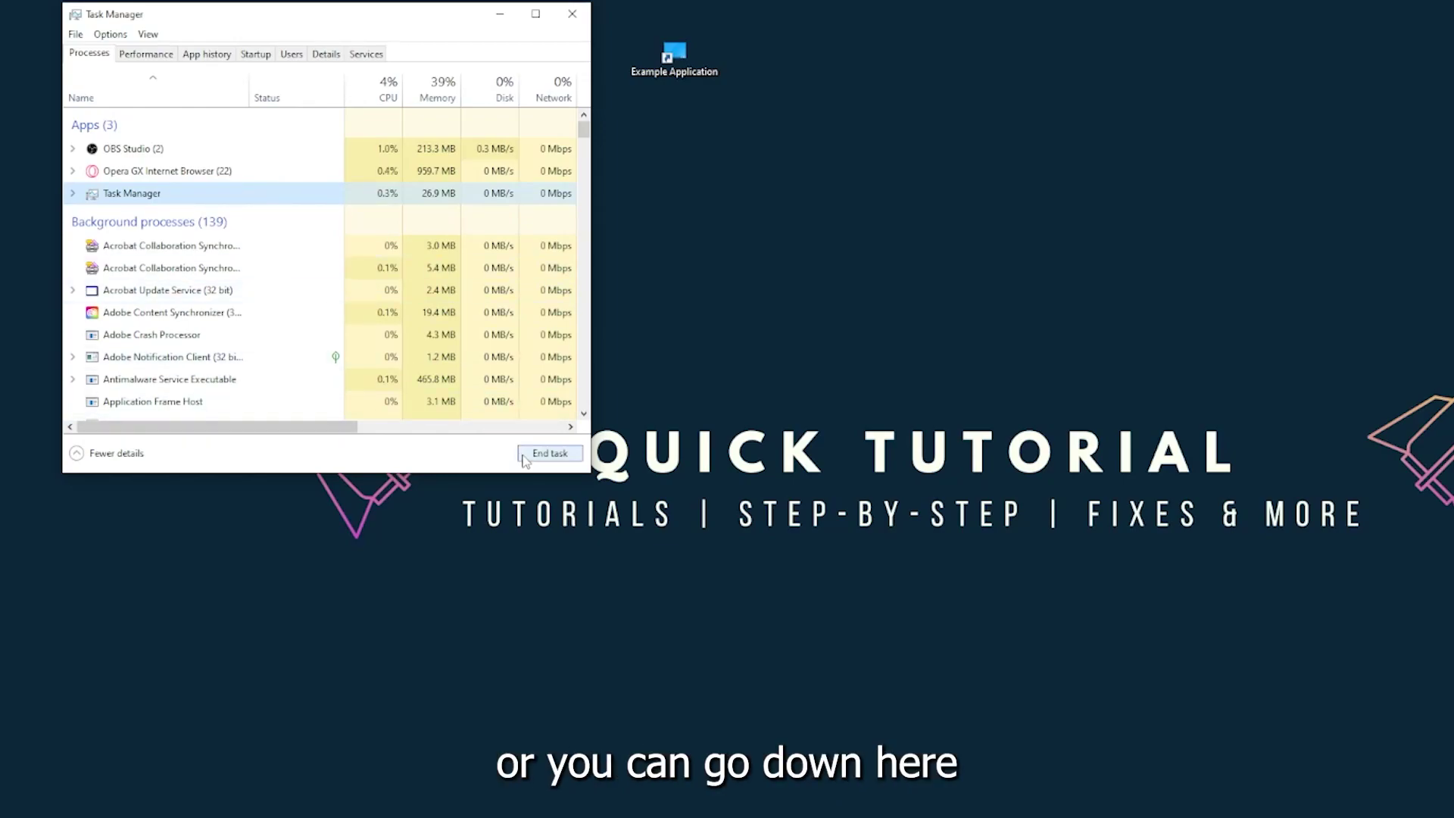
{"action": "left_click", "coordinate": [549, 453]}
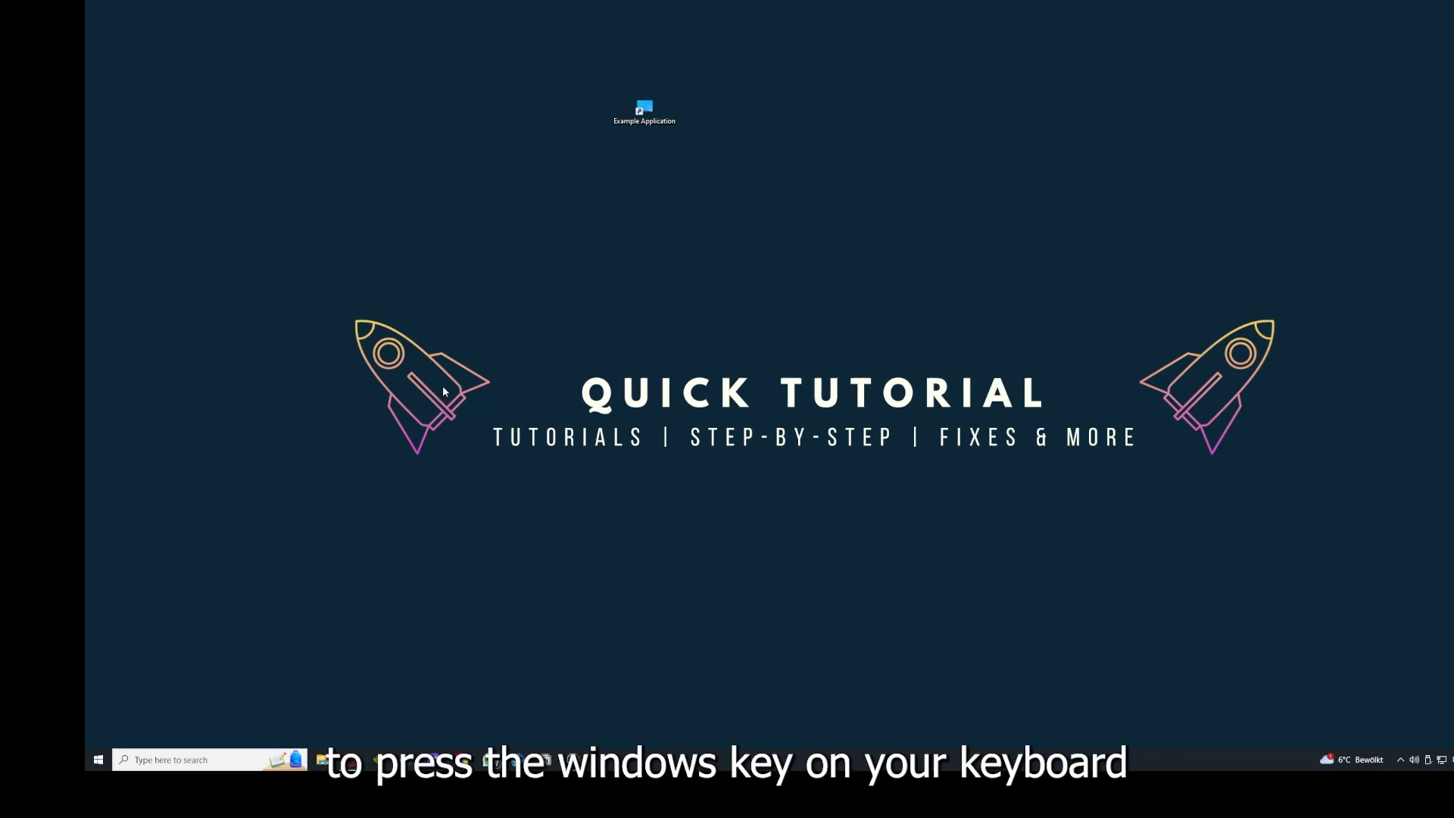
{"action": "key", "text": "super"}
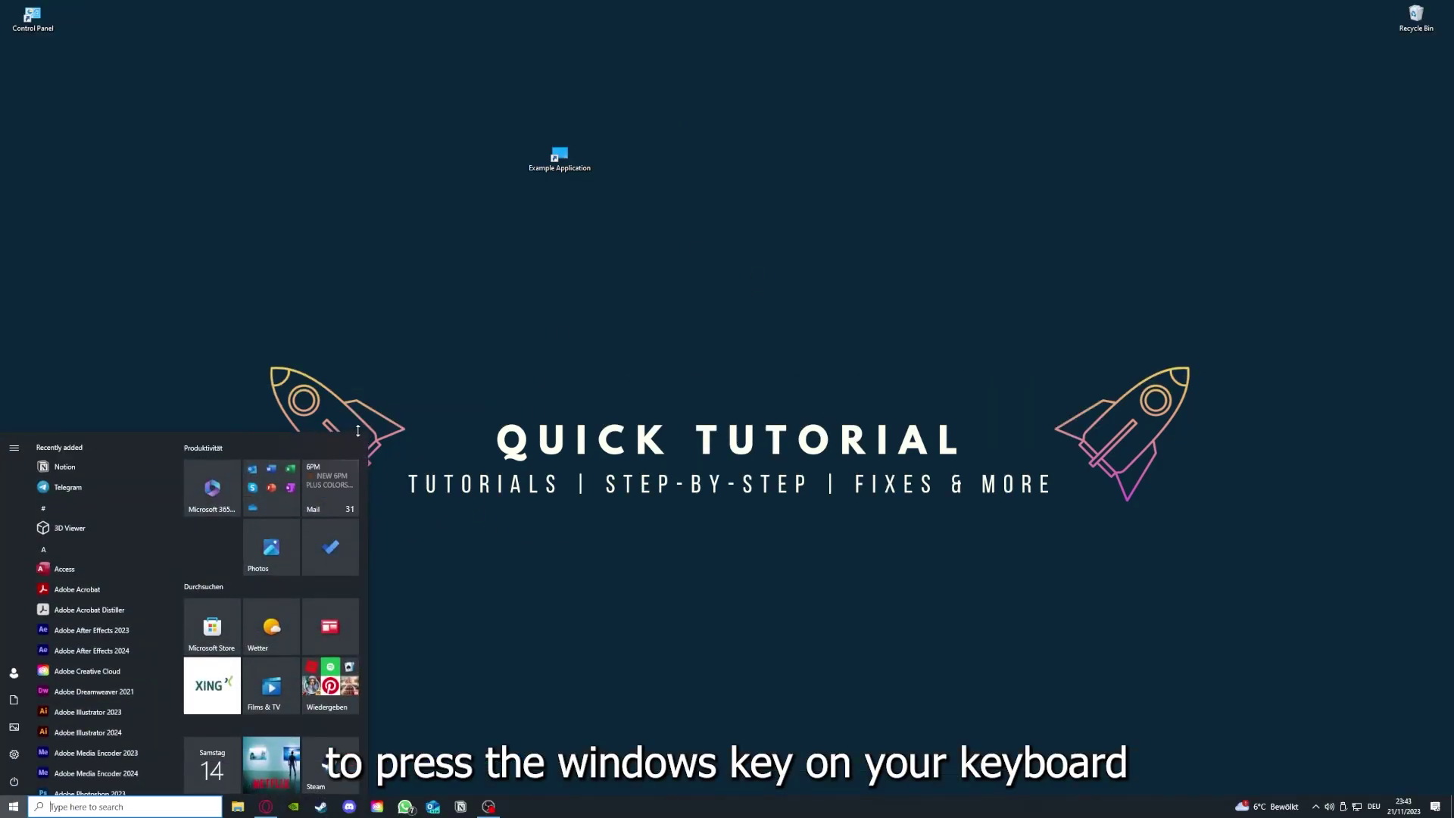
{"action": "key", "text": "super"}
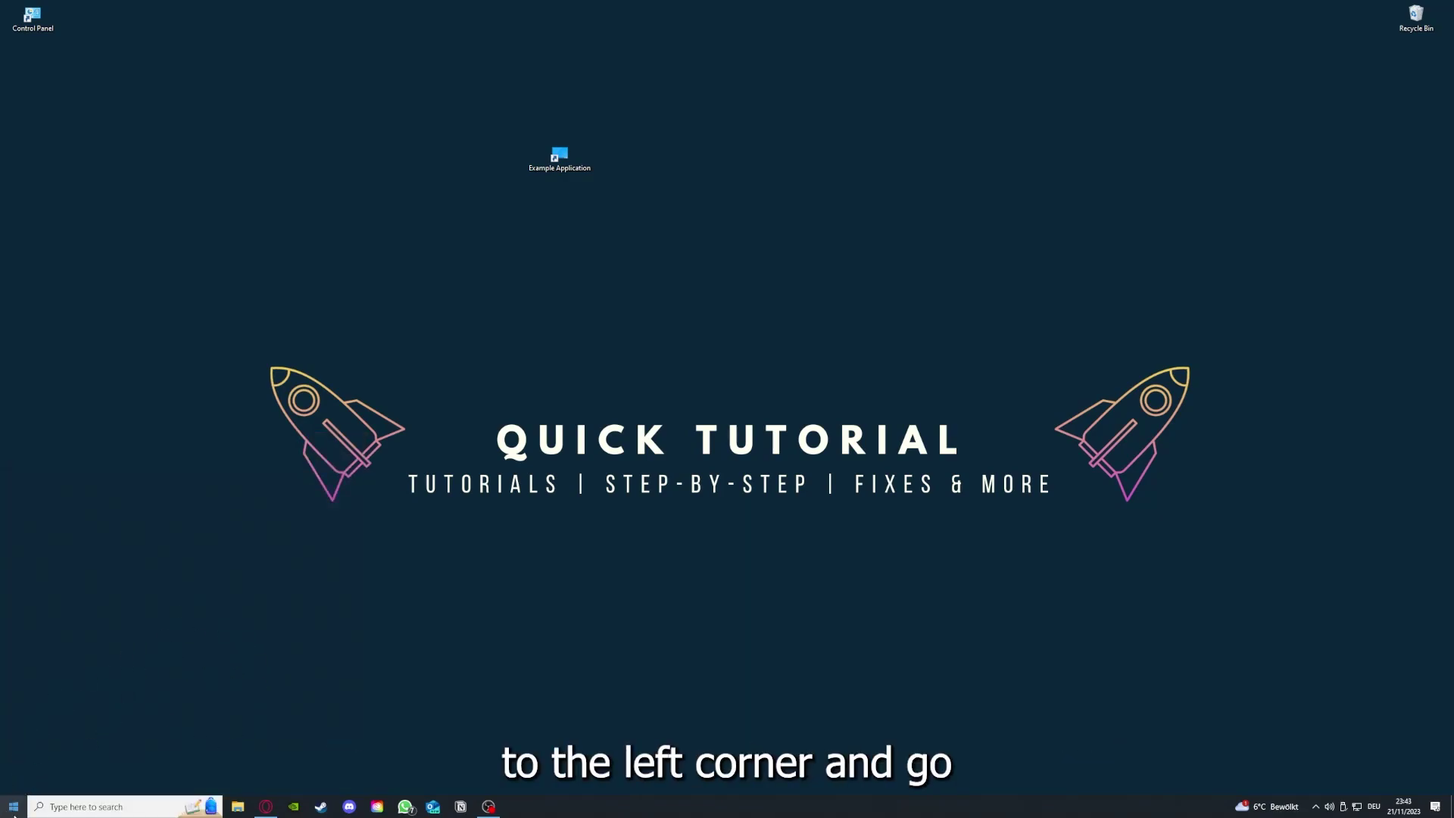
{"action": "left_click", "coordinate": [16, 799]}
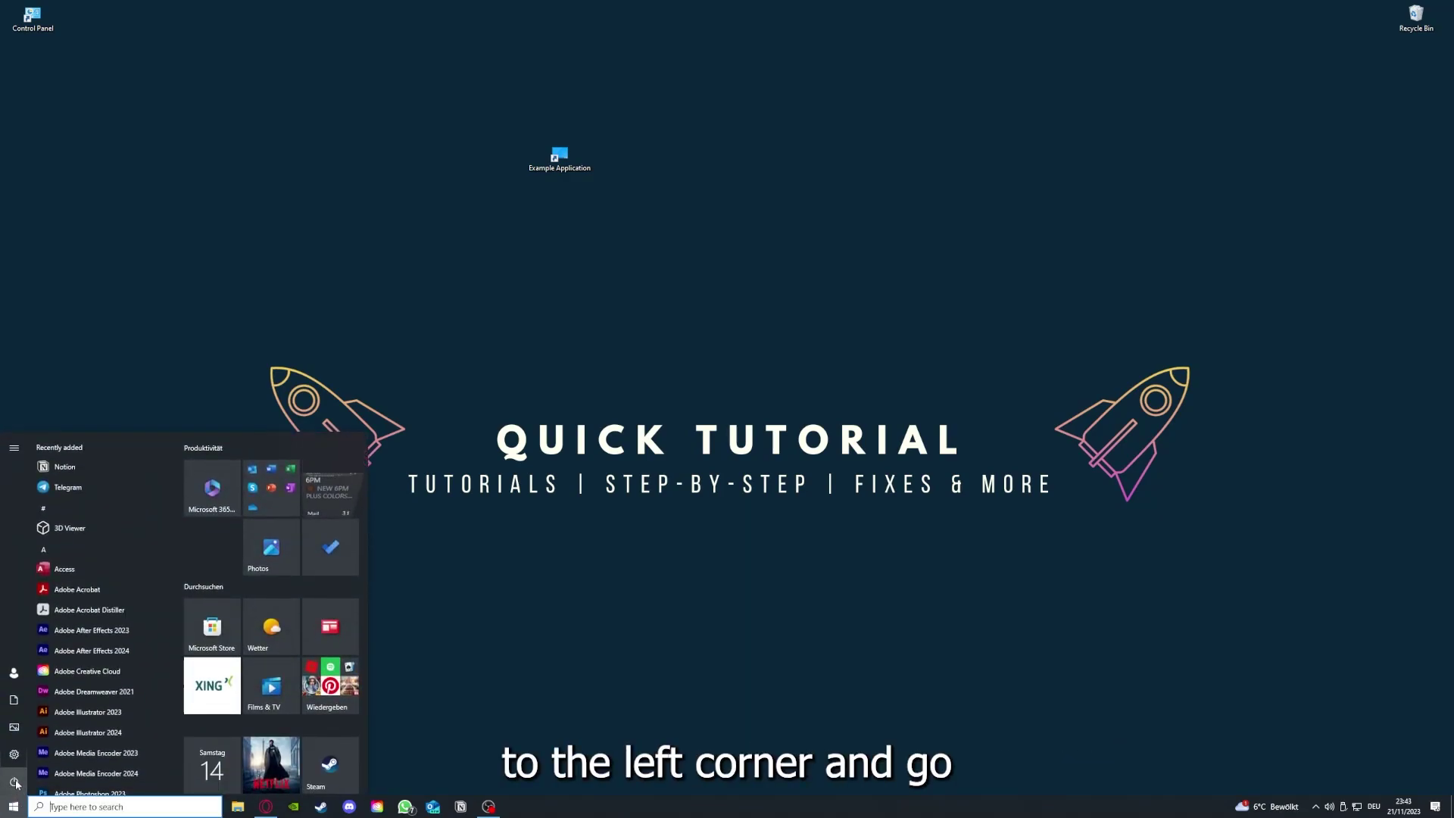
{"action": "mouse_move", "coordinate": [15, 785]}
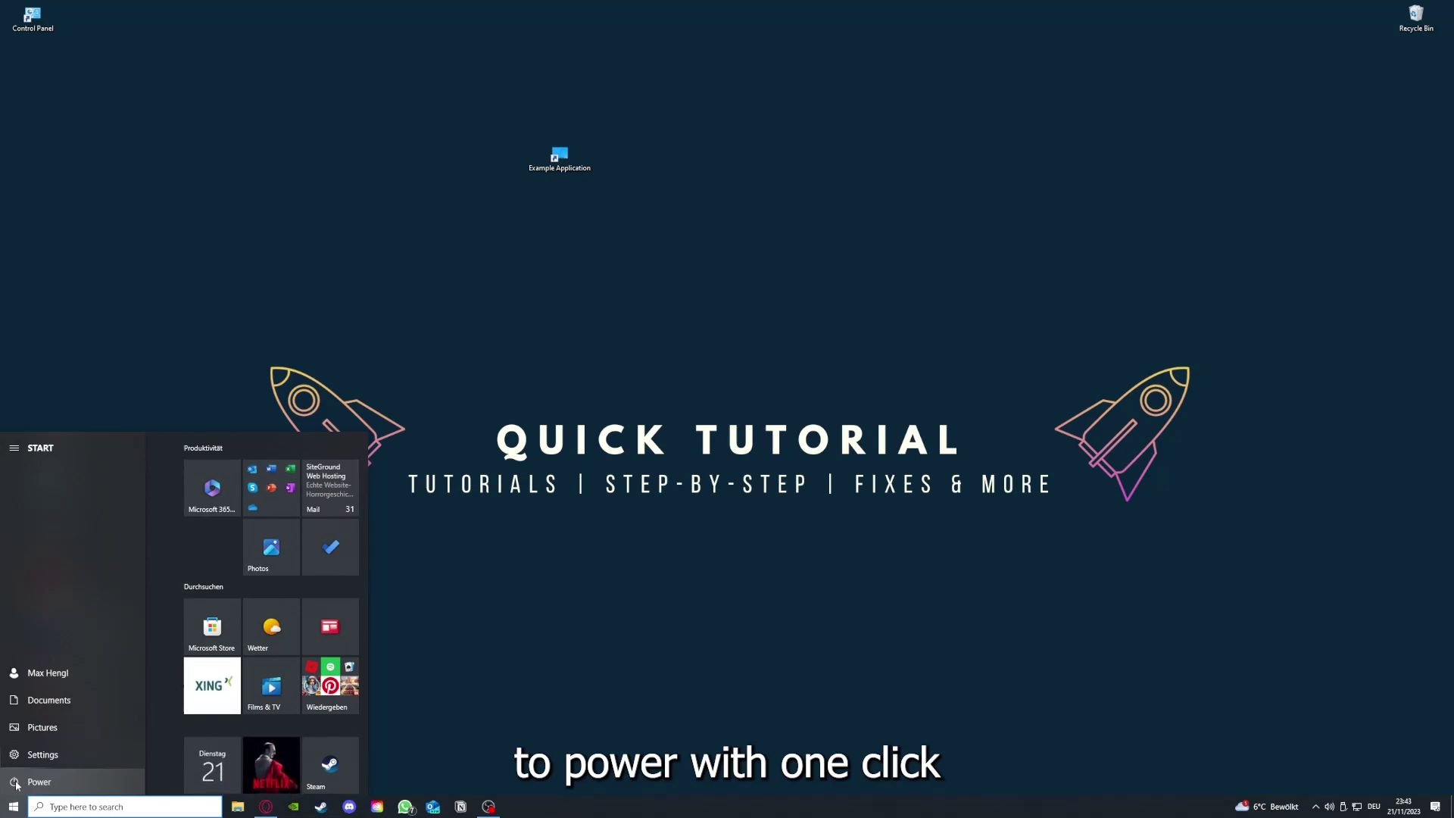
{"action": "left_click", "coordinate": [17, 785]}
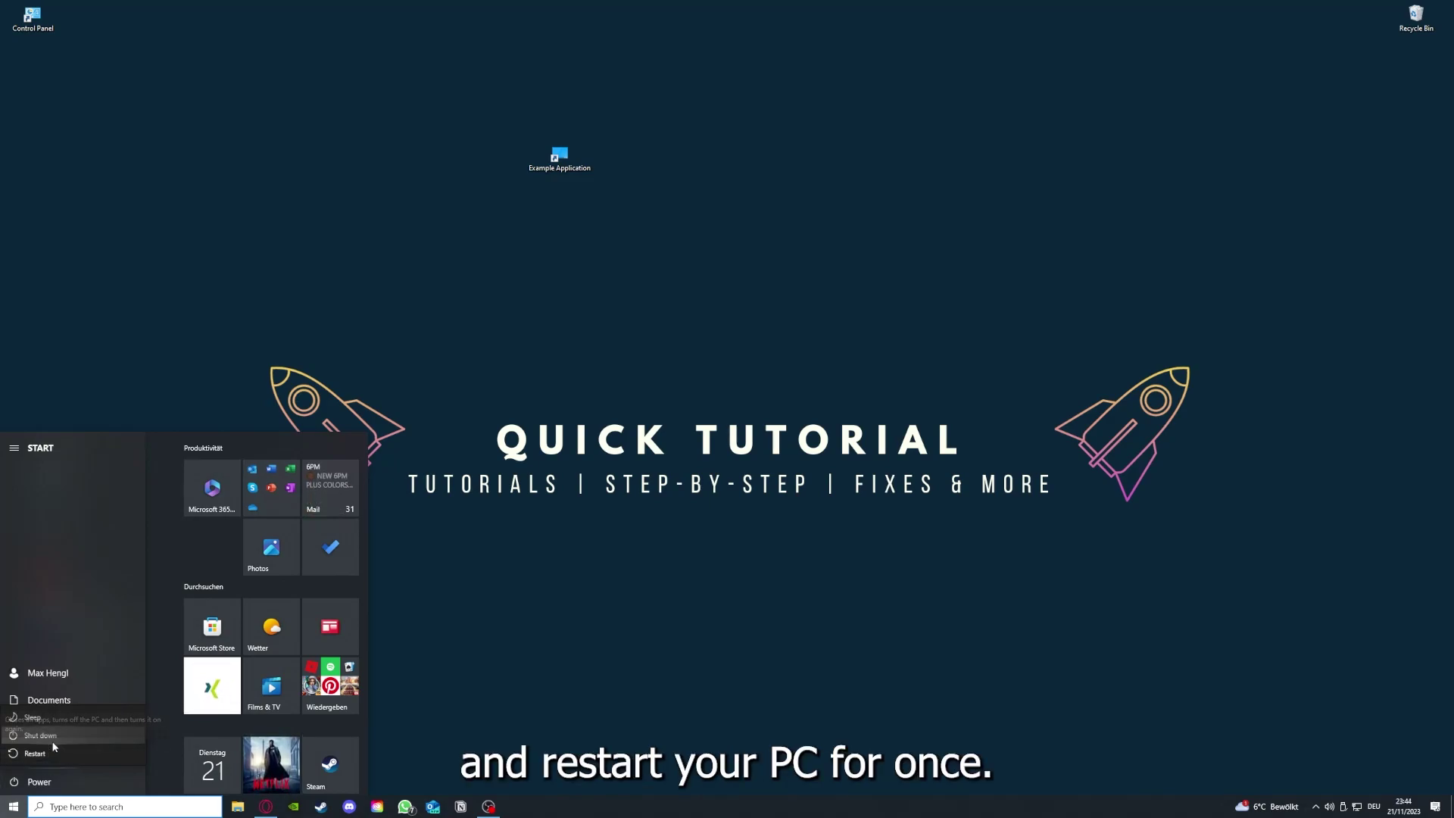
{"action": "left_click", "coordinate": [580, 583]}
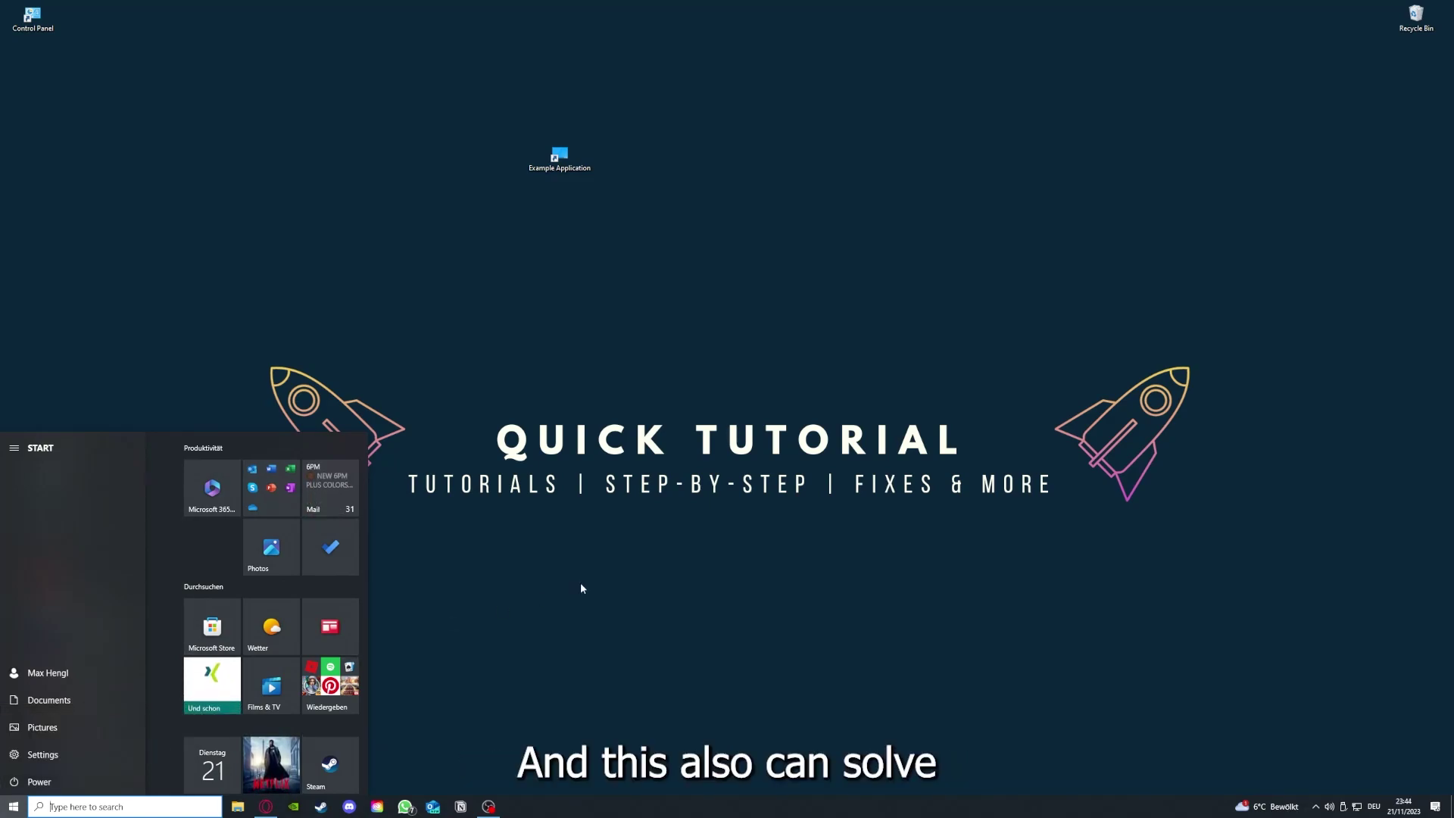
{"action": "left_click", "coordinate": [574, 582]}
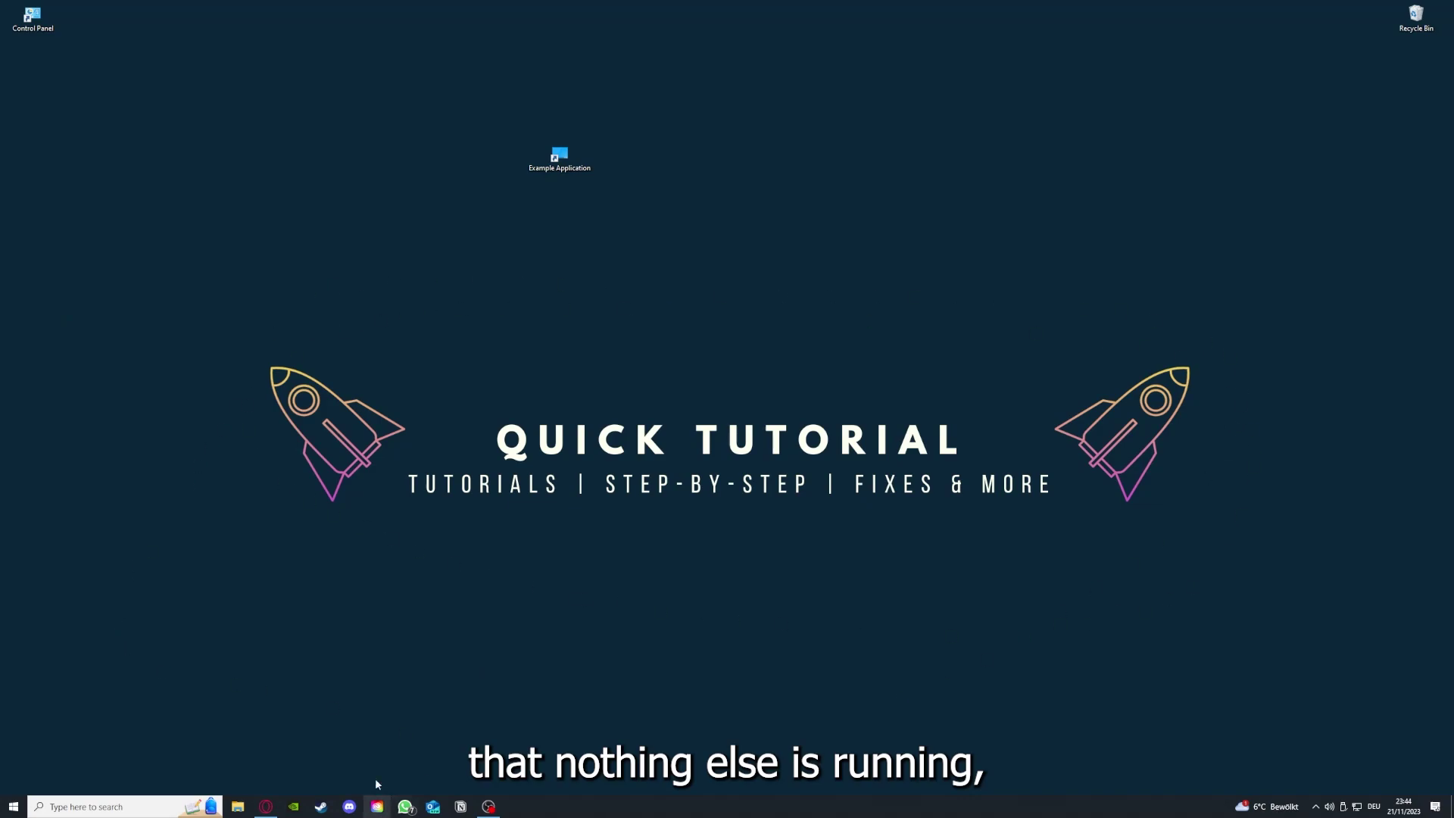
Open Task Manager and scroll through the apps listed on the Startup tab
{"action": "right_click", "coordinate": [570, 806]}
{"action": "left_click", "coordinate": [606, 746]}
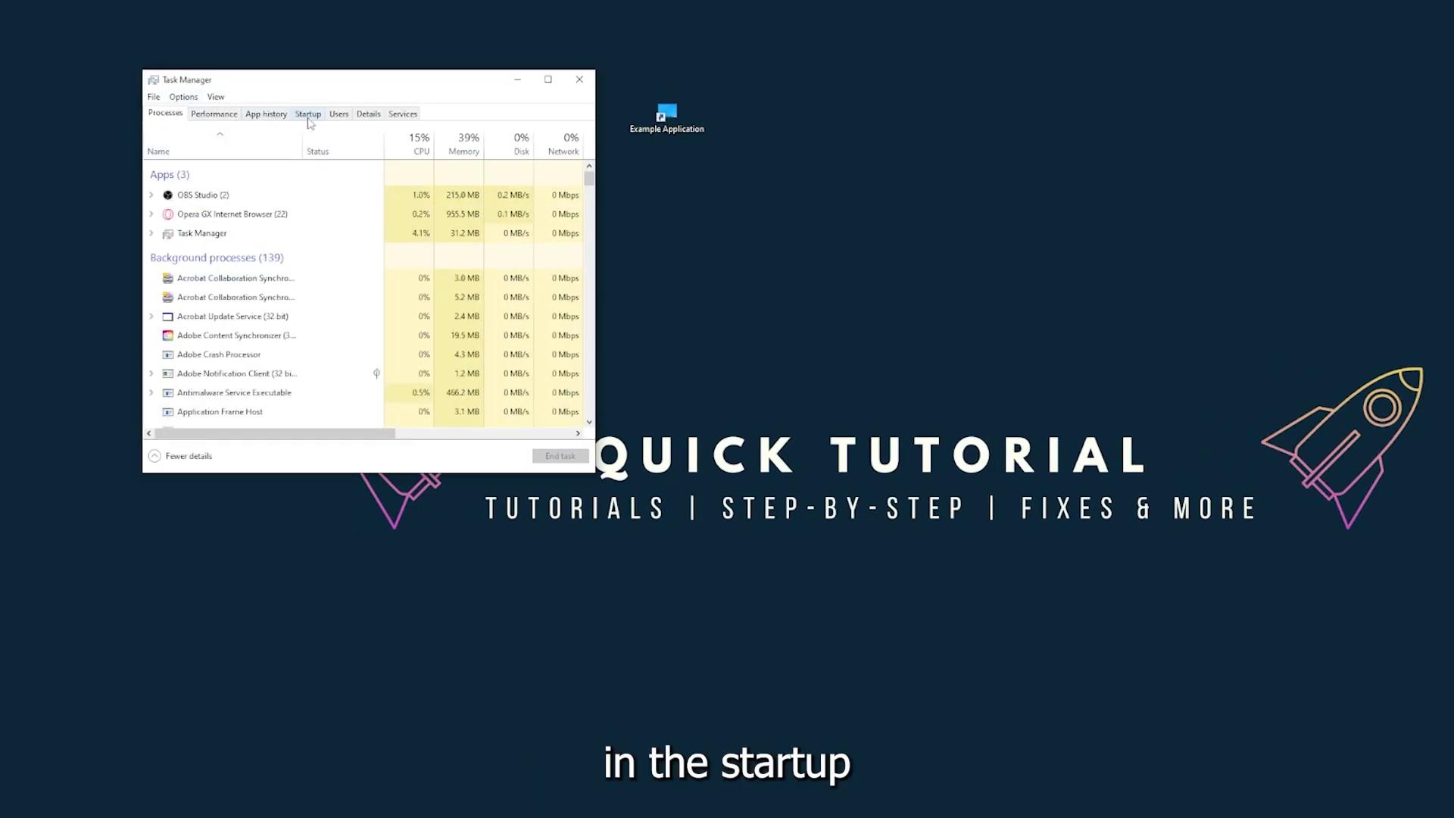
{"action": "left_click", "coordinate": [309, 114]}
{"action": "scroll", "coordinate": [318, 325], "scroll_direction": "down", "scroll_amount": 2}
{"action": "scroll", "coordinate": [318, 326], "scroll_direction": "up", "scroll_amount": 2}
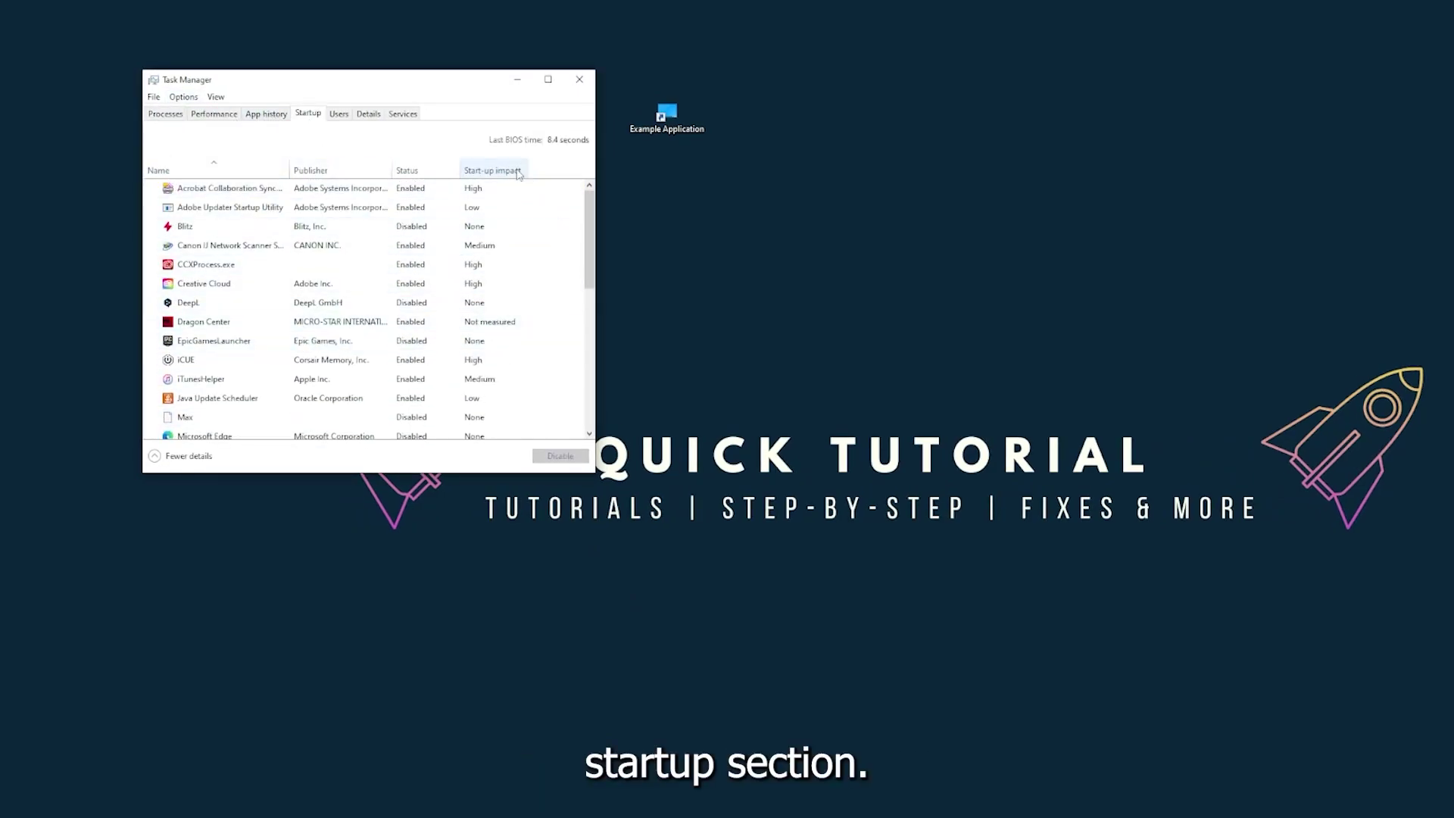
Reopen Task Manager maximized and inspect the Acrobat, CCXProcess.exe and OneDrive startup entries
{"action": "right_click", "coordinate": [583, 807]}
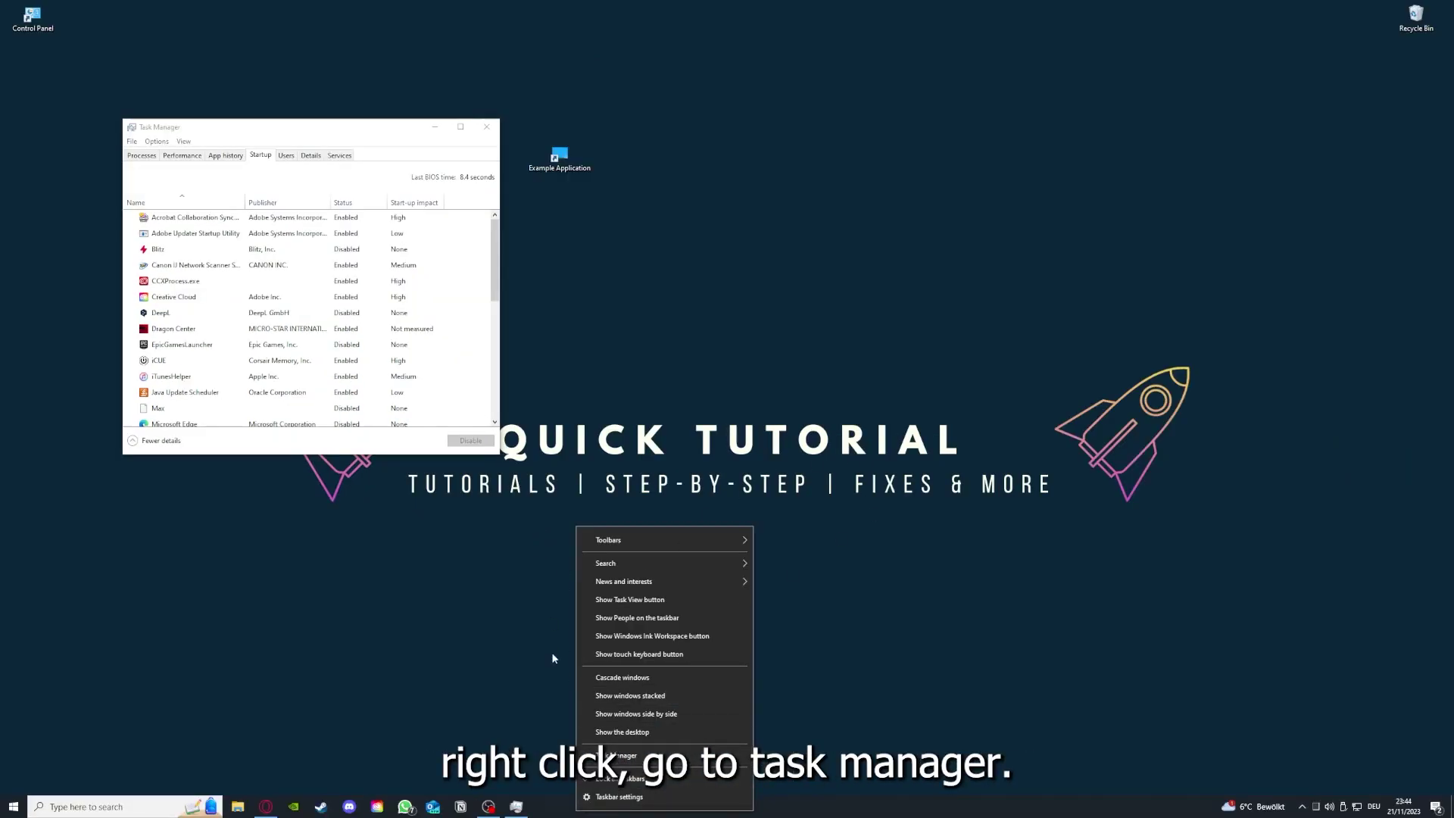
{"action": "left_click", "coordinate": [616, 755]}
{"action": "left_click", "coordinate": [461, 126]}
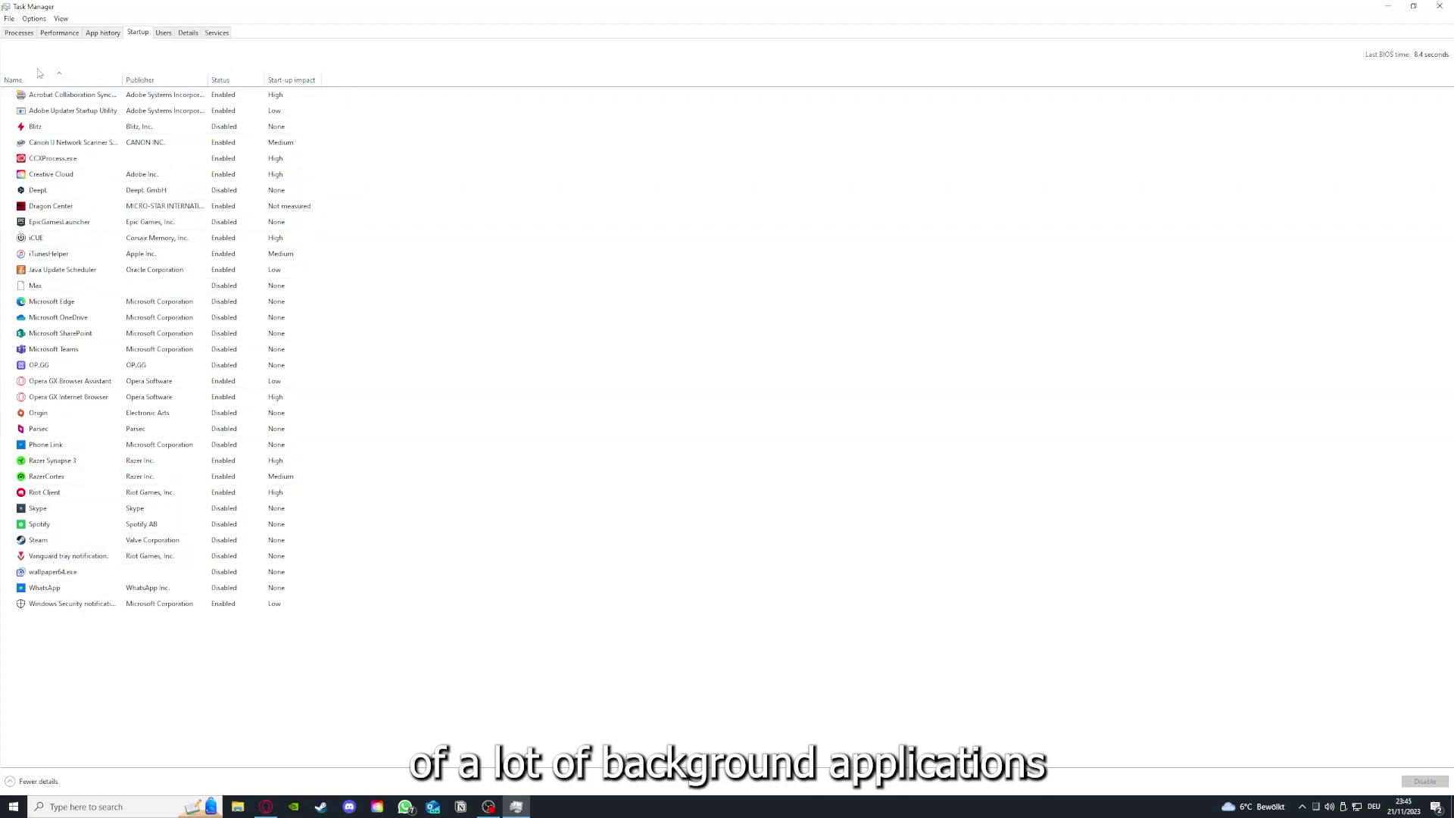
{"action": "right_click", "coordinate": [237, 97]}
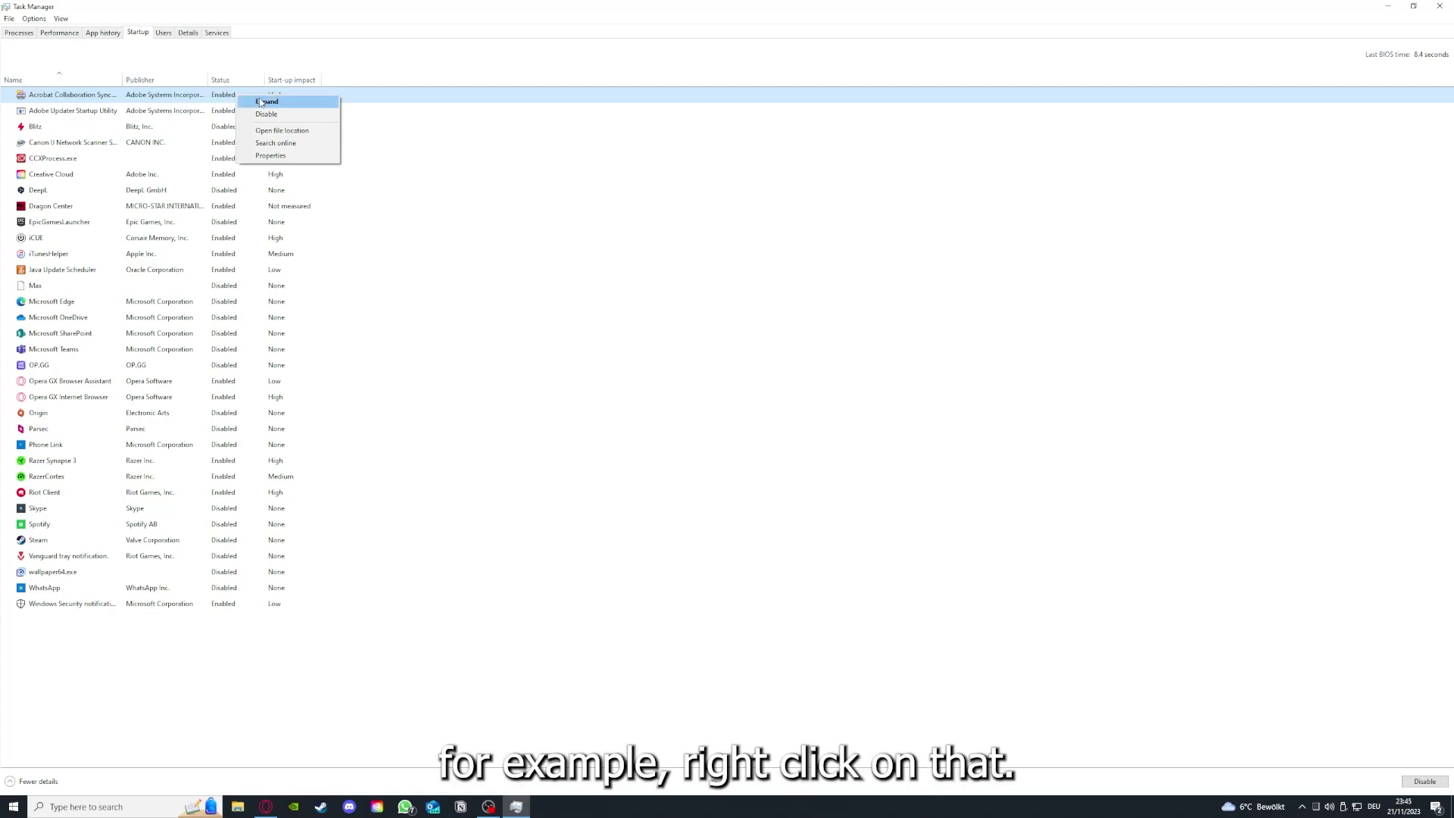
{"action": "left_click", "coordinate": [503, 157]}
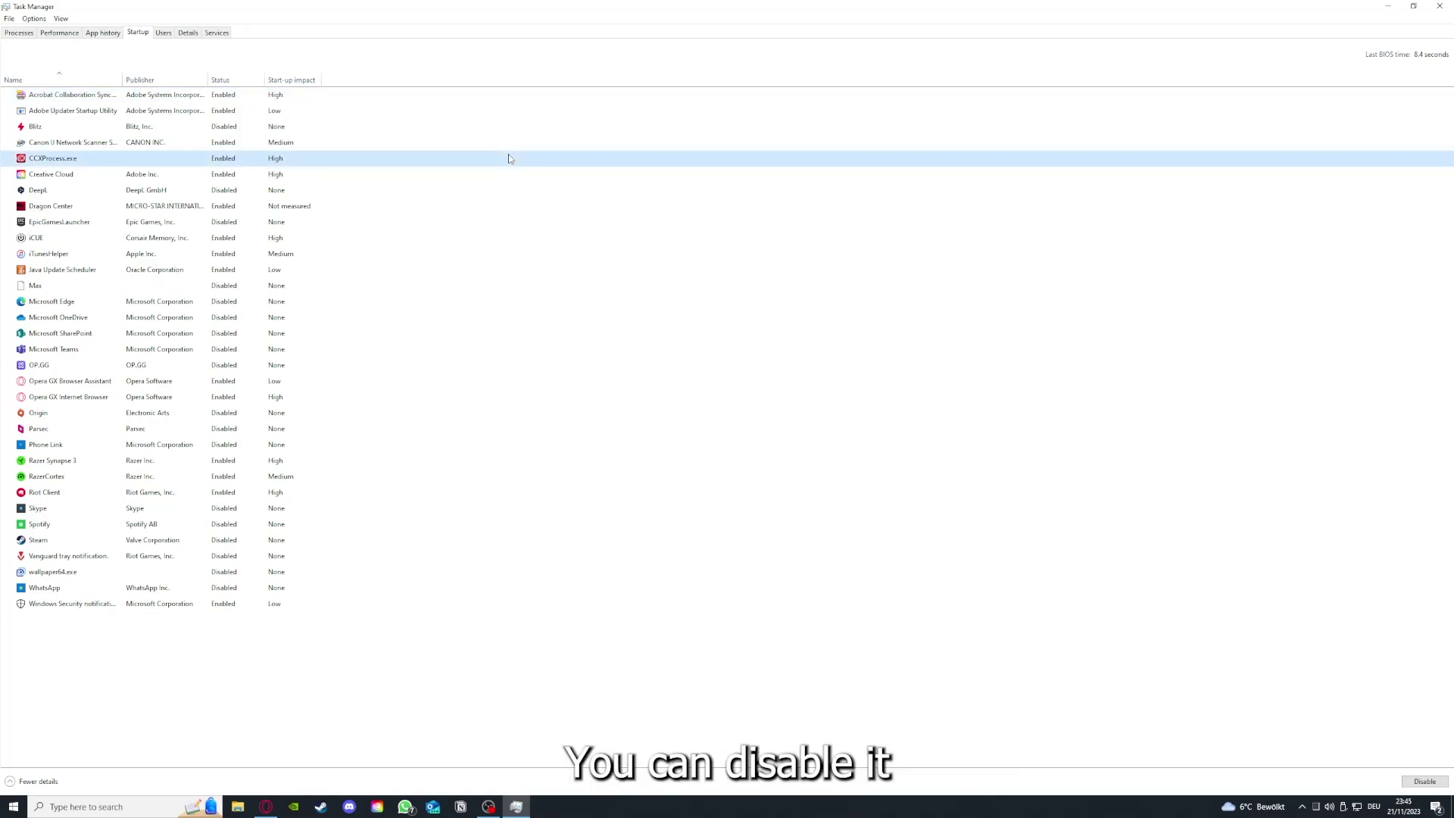
{"action": "left_click", "coordinate": [765, 318]}
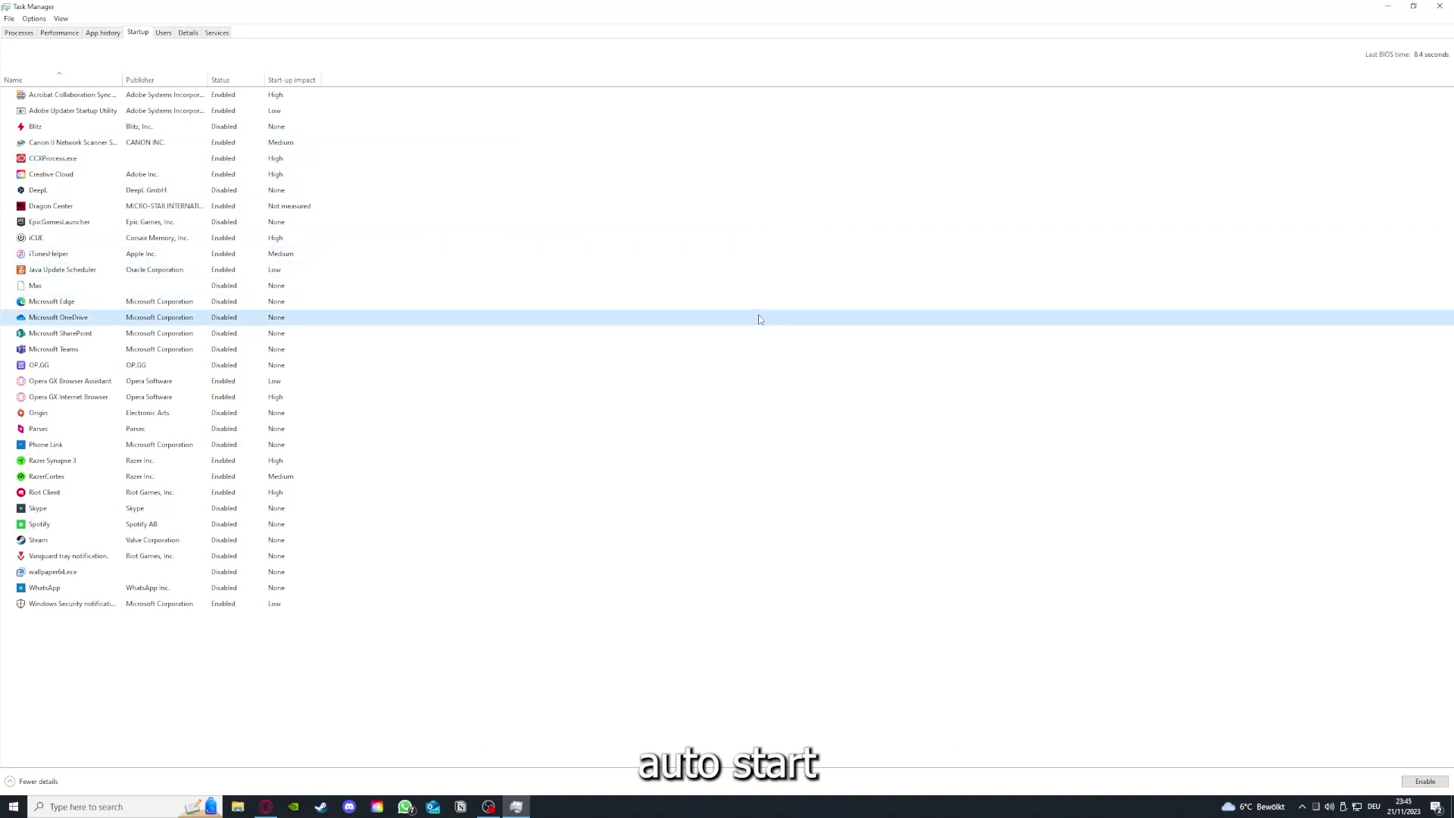
{"action": "left_click", "coordinate": [90, 98]}
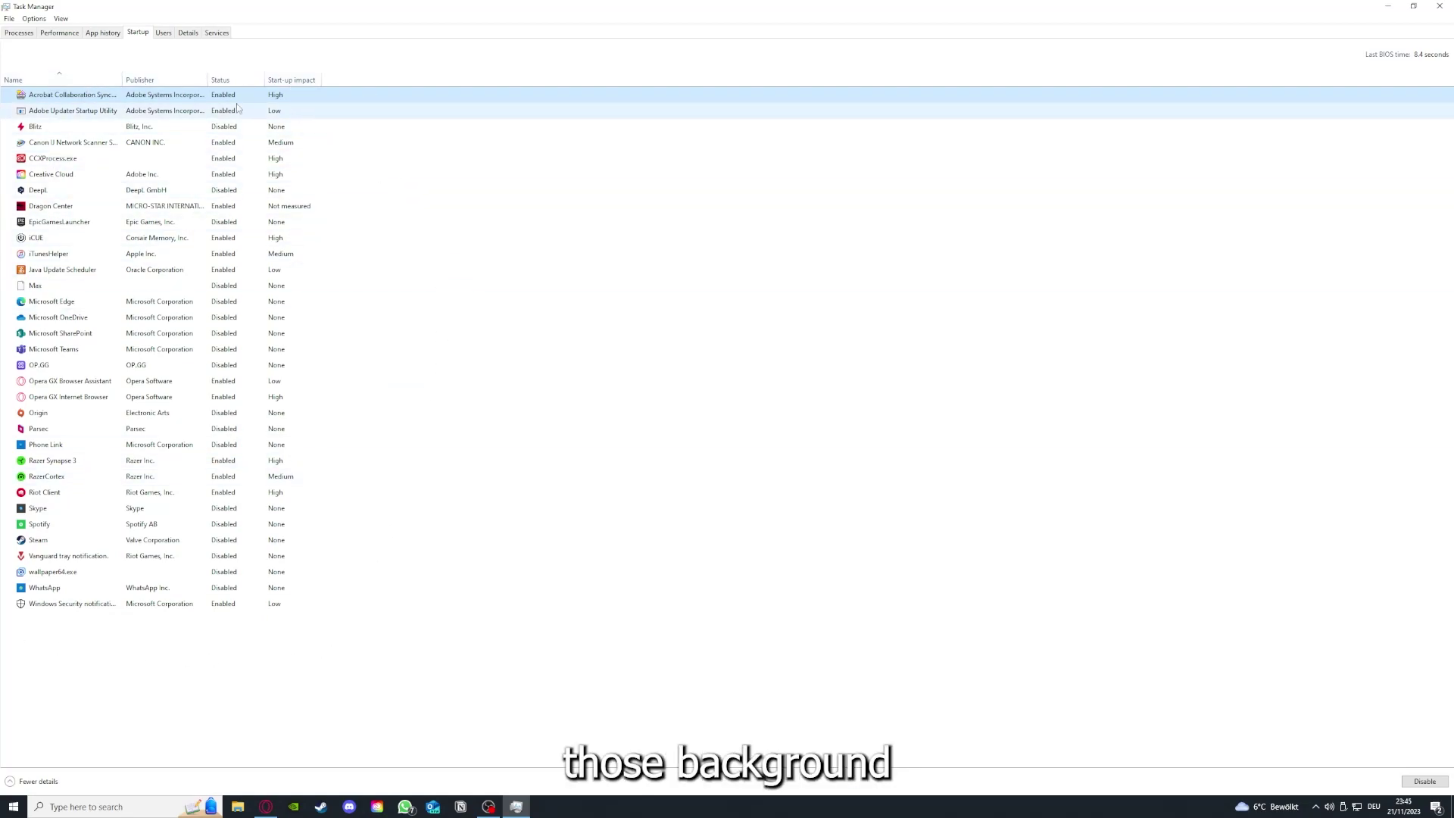
Review the Microsoft SharePoint, Phone Link and iTunesHelper startup entries
{"action": "right_click", "coordinate": [357, 332]}
{"action": "left_click", "coordinate": [406, 447]}
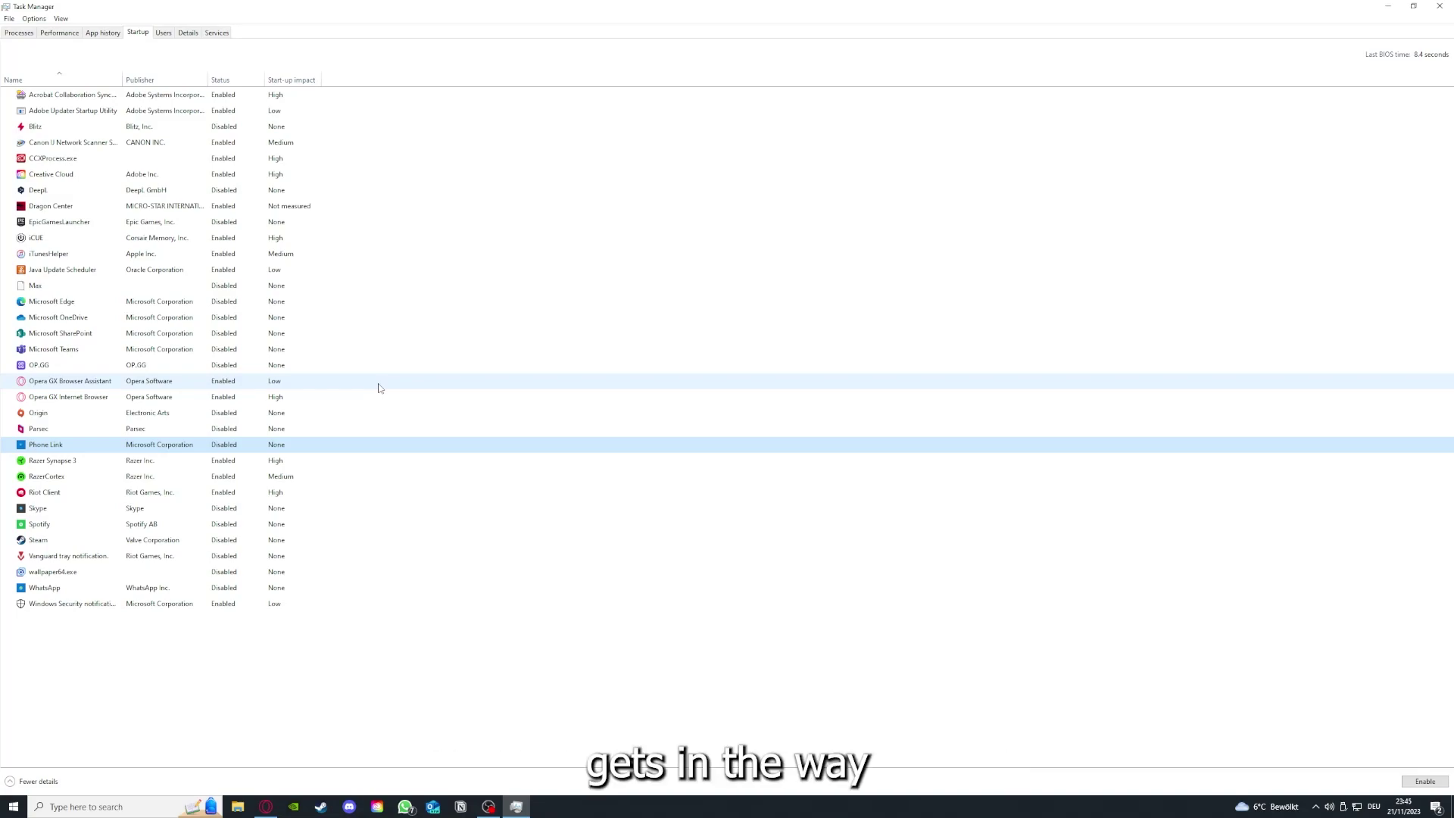
{"action": "left_click", "coordinate": [318, 262]}
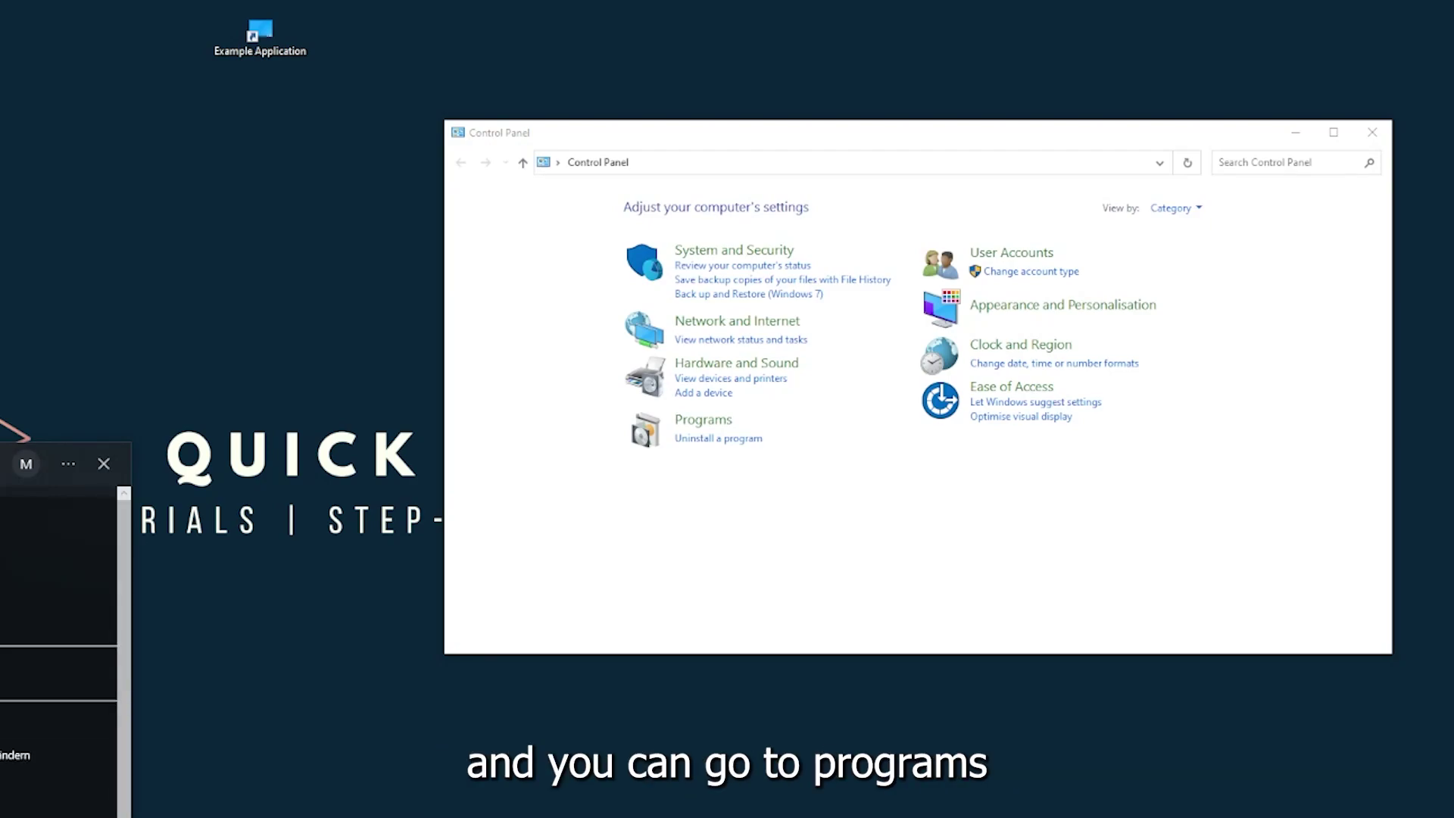
Go to Programs > Programs and Features and scroll the installed list to Overwolf
{"action": "key", "text": "Escape"}
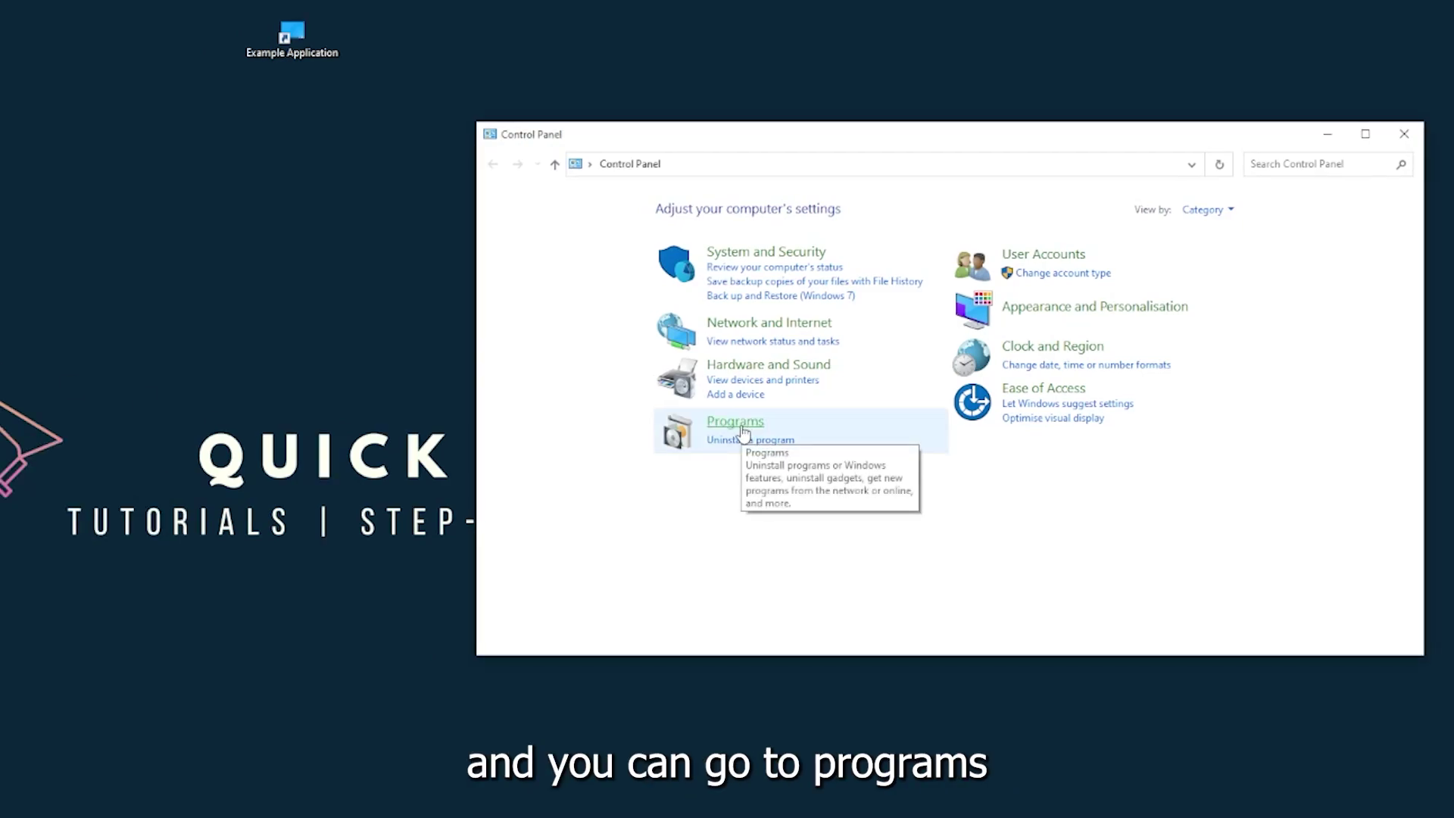
{"action": "left_click", "coordinate": [741, 430]}
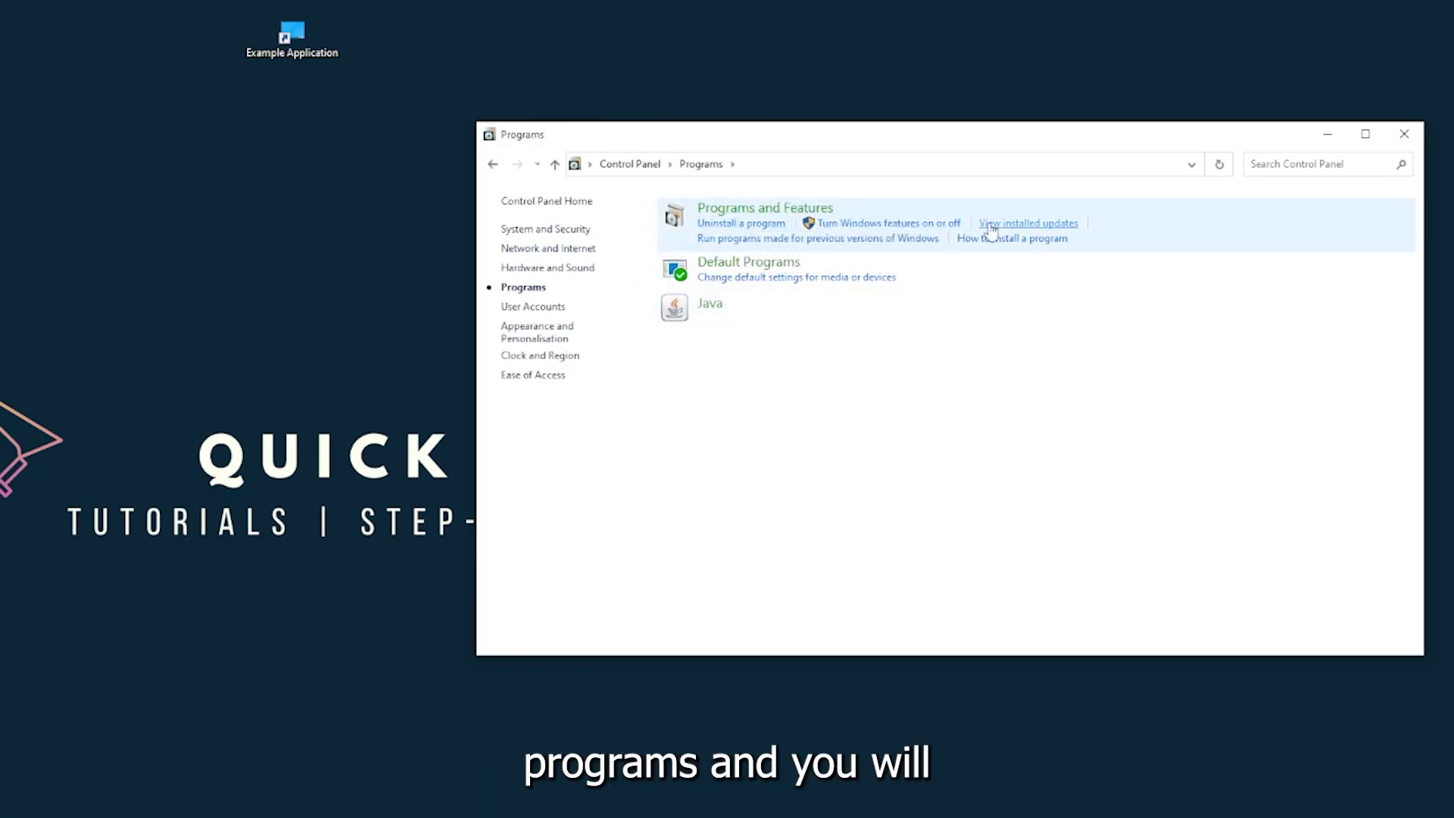
{"action": "left_click", "coordinate": [785, 221]}
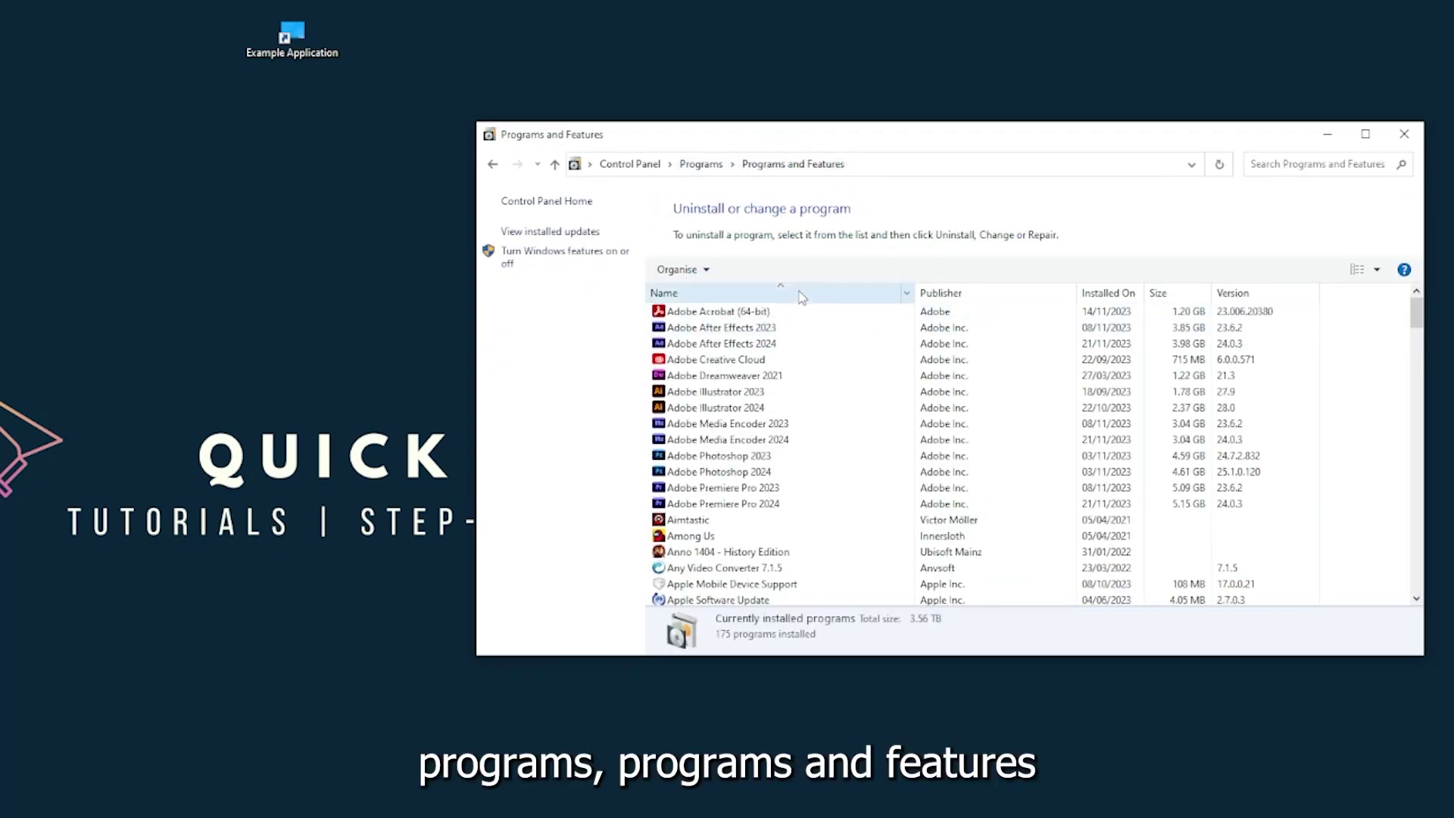
{"action": "scroll", "coordinate": [769, 426], "scroll_direction": "down", "scroll_amount": 20}
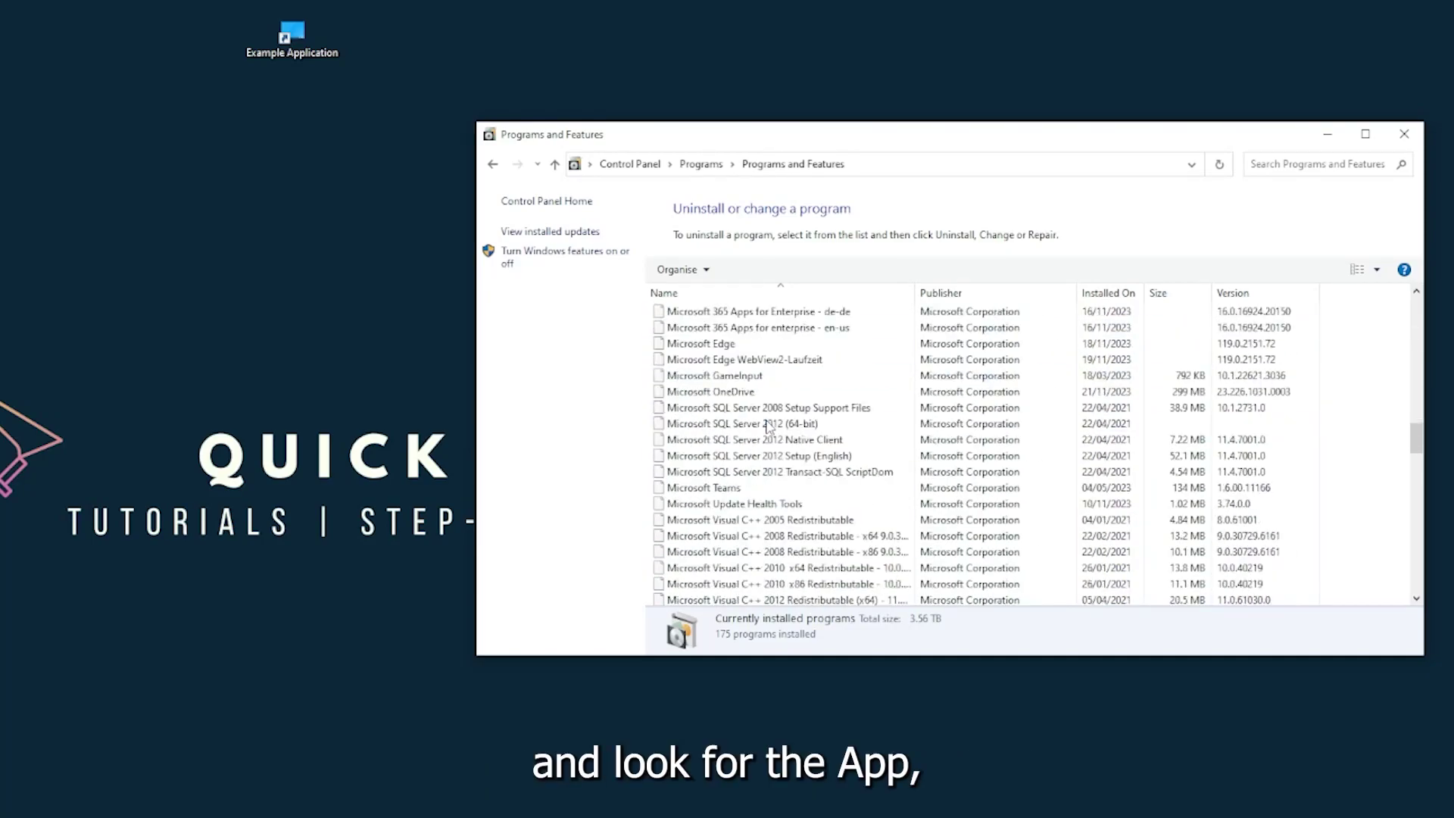
{"action": "scroll", "coordinate": [769, 427], "scroll_direction": "down", "scroll_amount": 20}
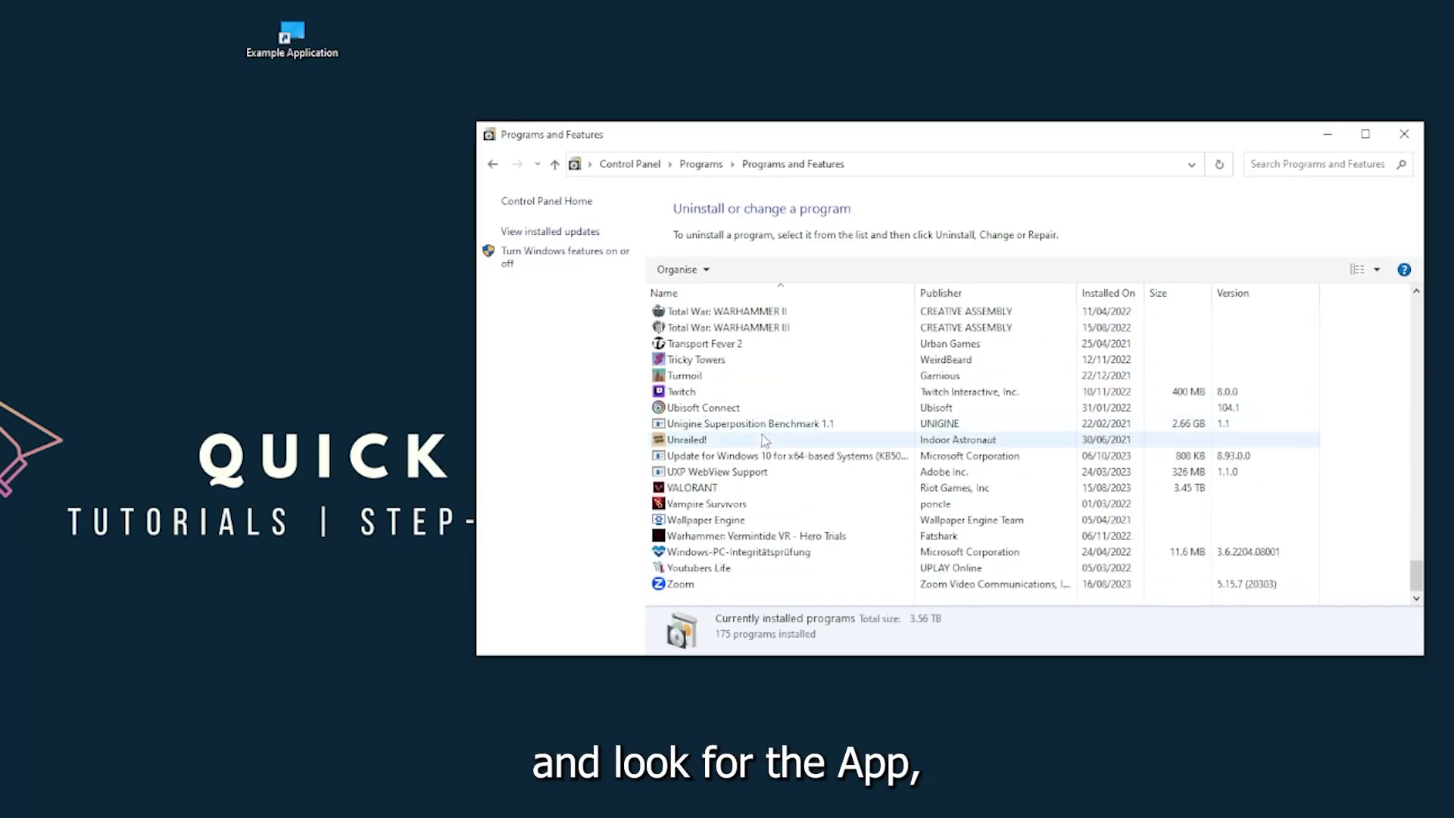
{"action": "scroll", "coordinate": [731, 501], "scroll_direction": "up", "scroll_amount": 15}
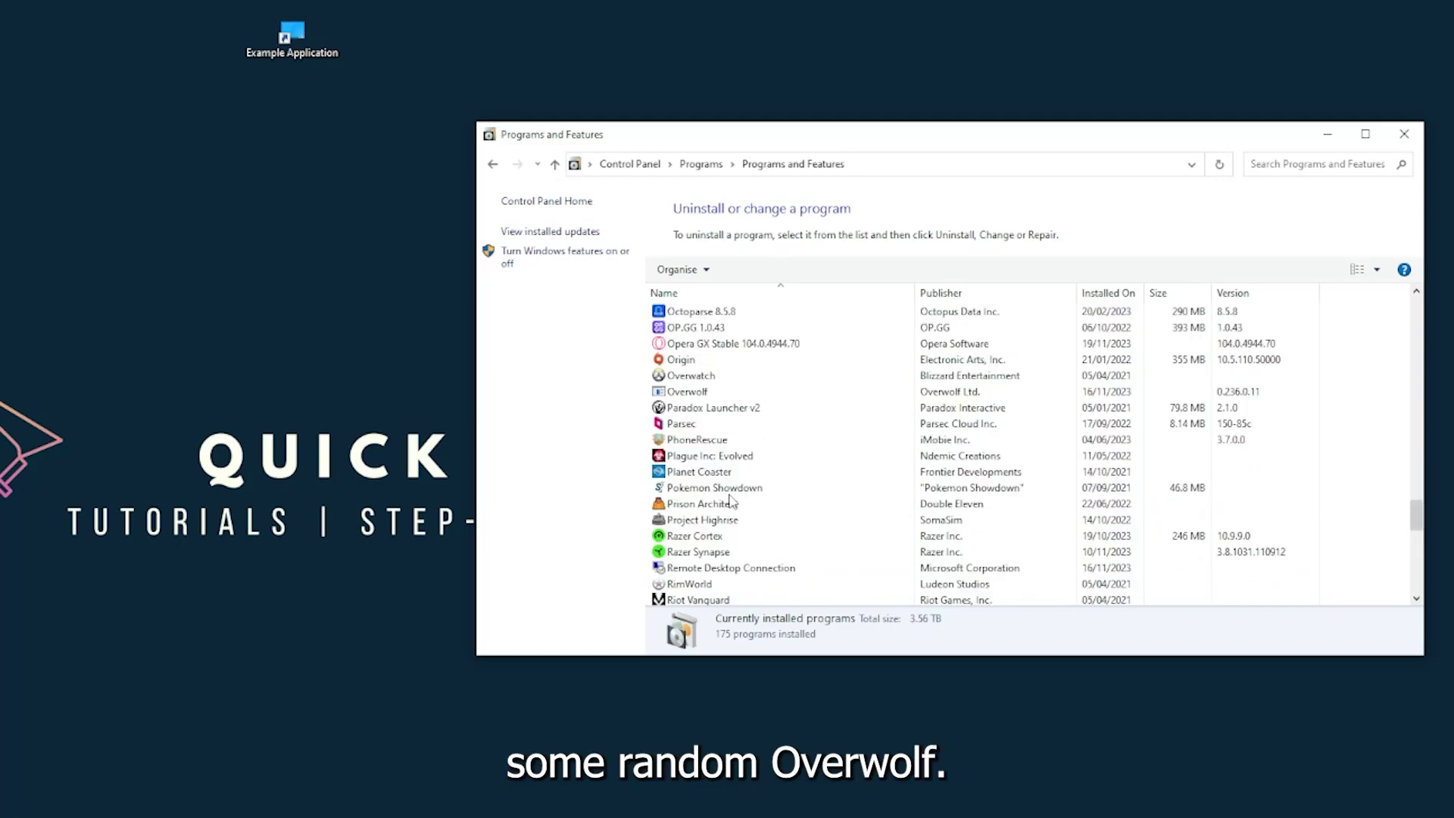
{"action": "scroll", "coordinate": [727, 499], "scroll_direction": "up", "scroll_amount": 2}
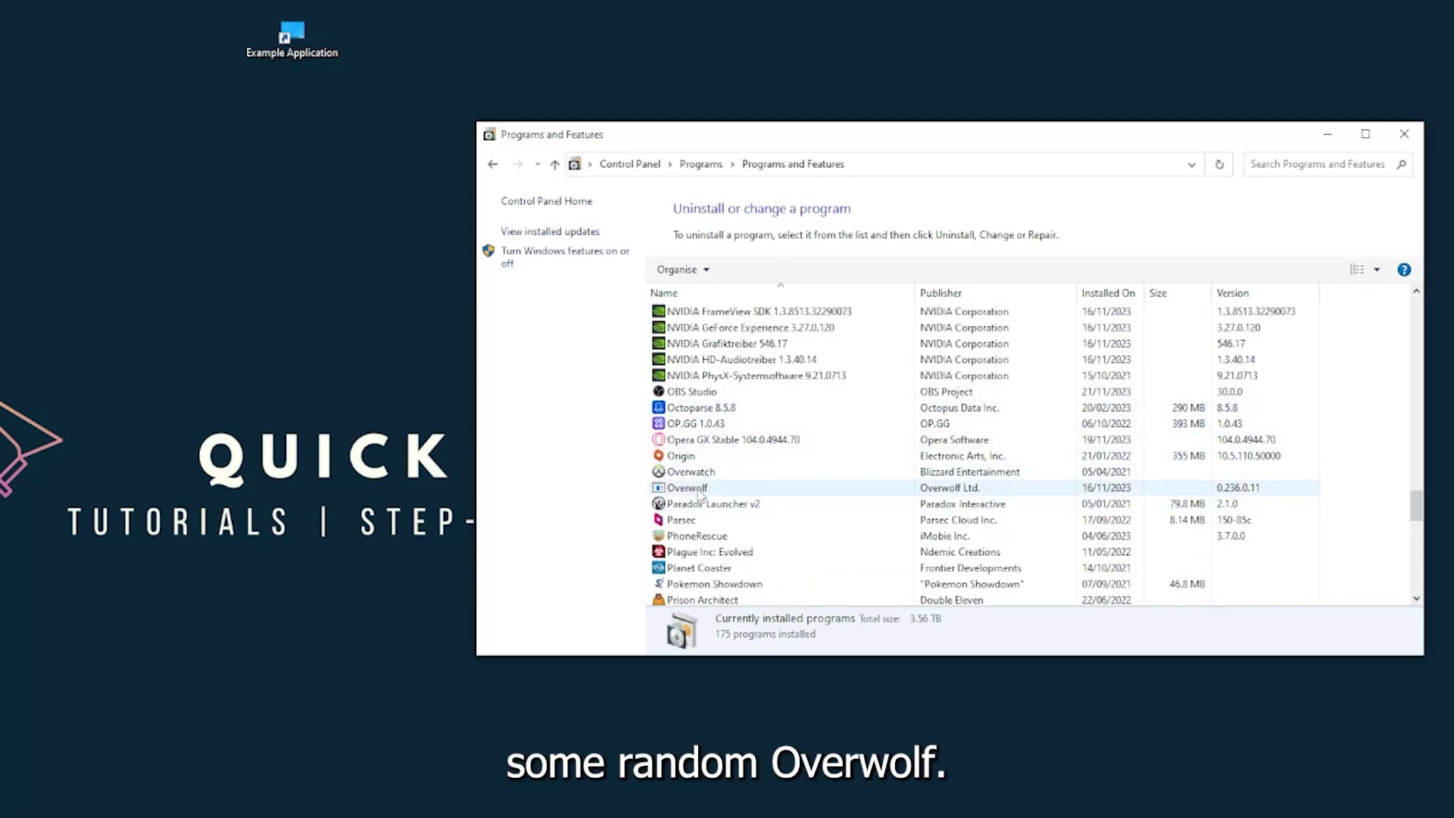
Attempt to uninstall Overwolf and dismiss the 'may already be uninstalled' error
{"action": "left_click", "coordinate": [700, 492]}
{"action": "right_click", "coordinate": [698, 491]}
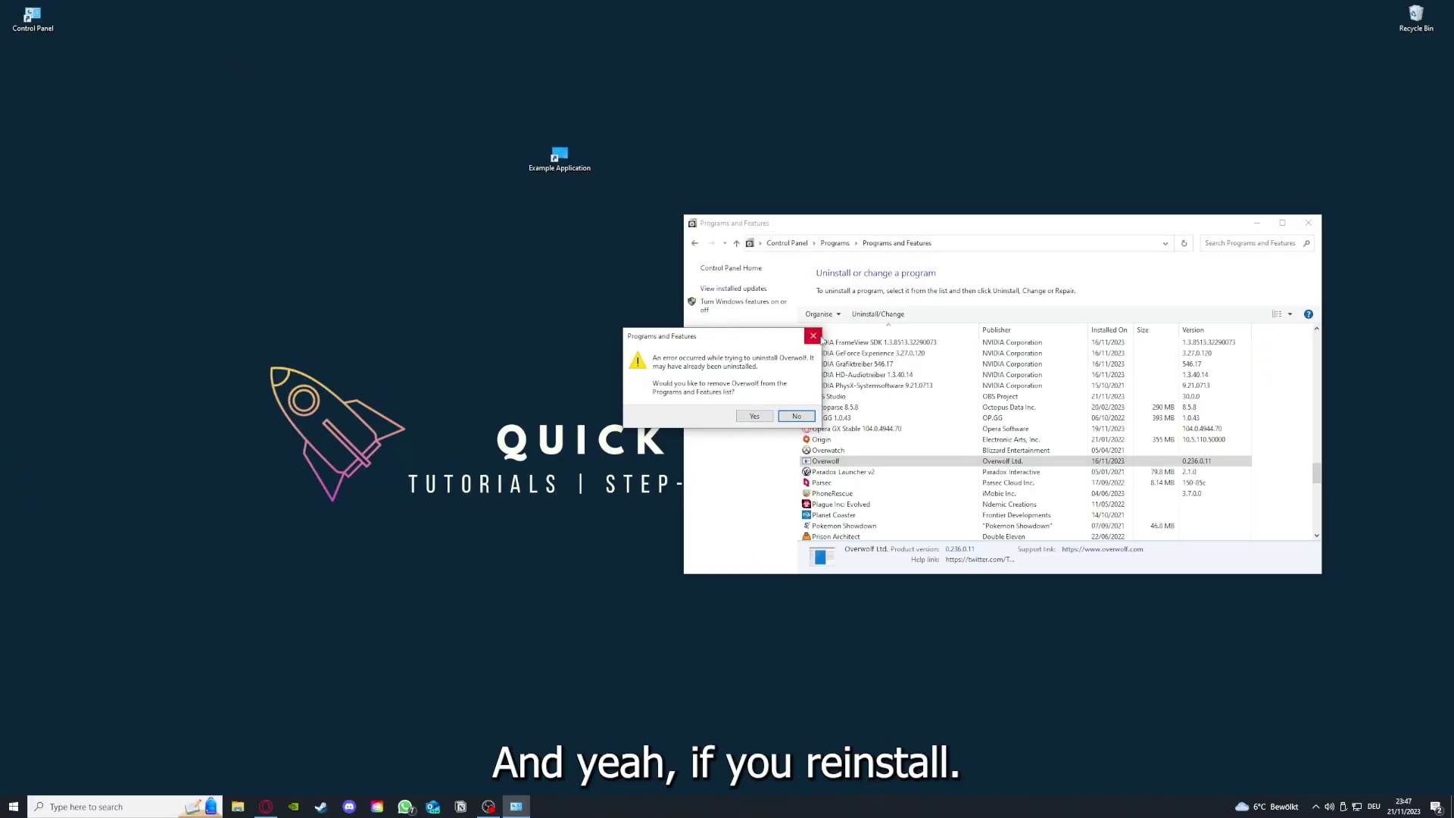
{"action": "left_click", "coordinate": [813, 335]}
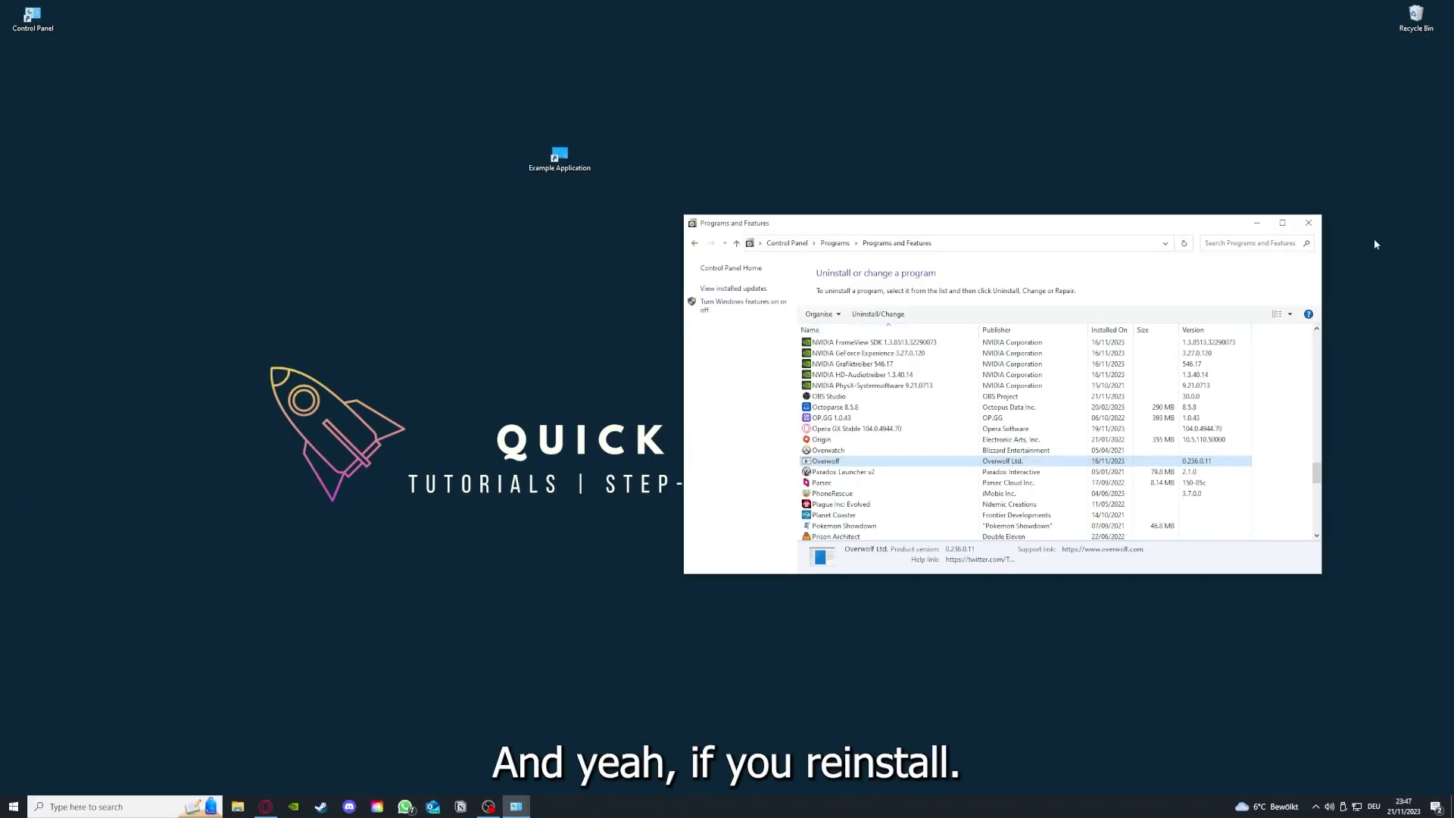
Close the Programs and Features window
{"action": "left_click", "coordinate": [1308, 223]}
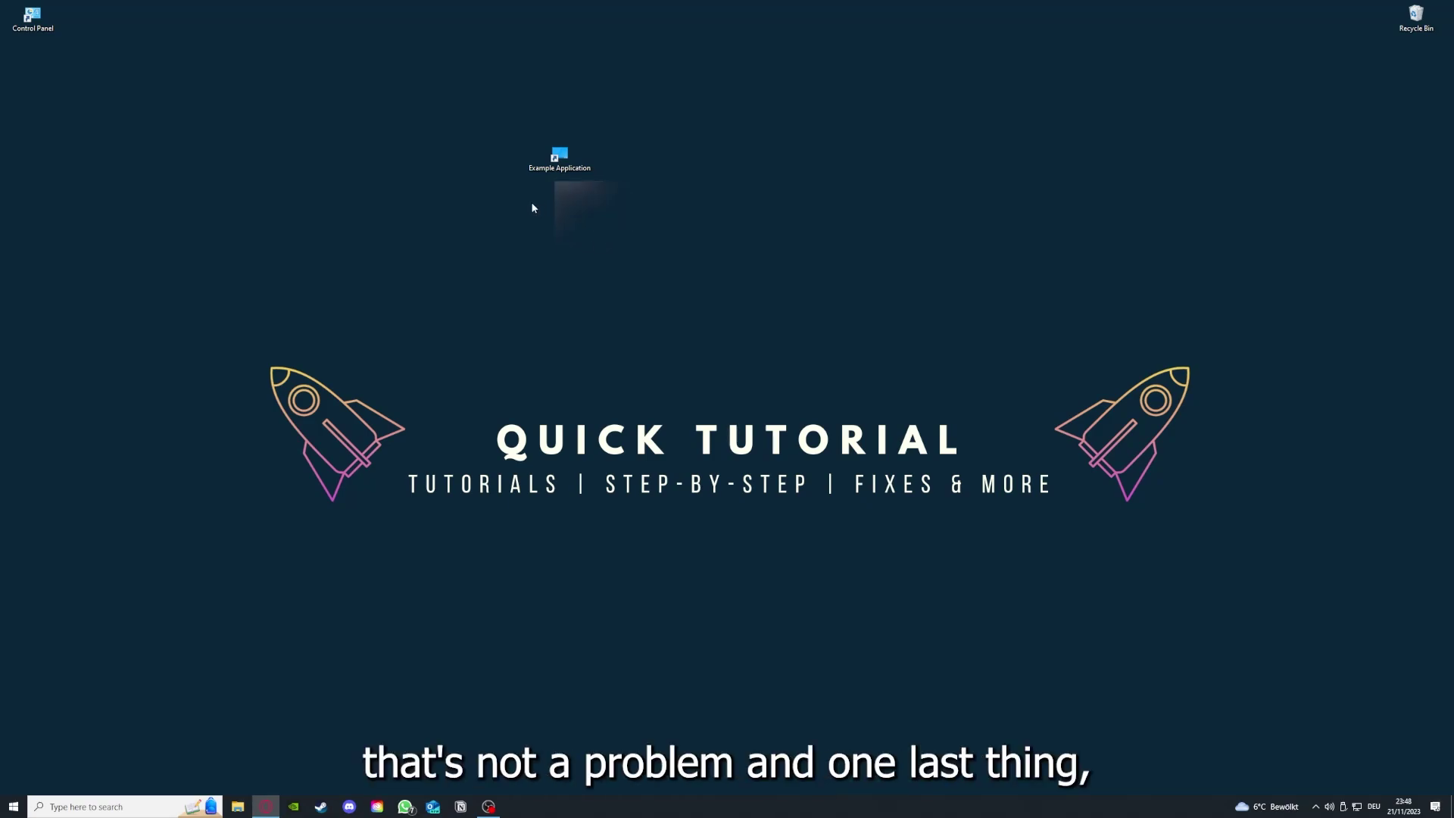
Open the Example Application shortcut's Properties and browse its Security, Details and Previous Versions tabs
{"action": "right_click", "coordinate": [551, 151]}
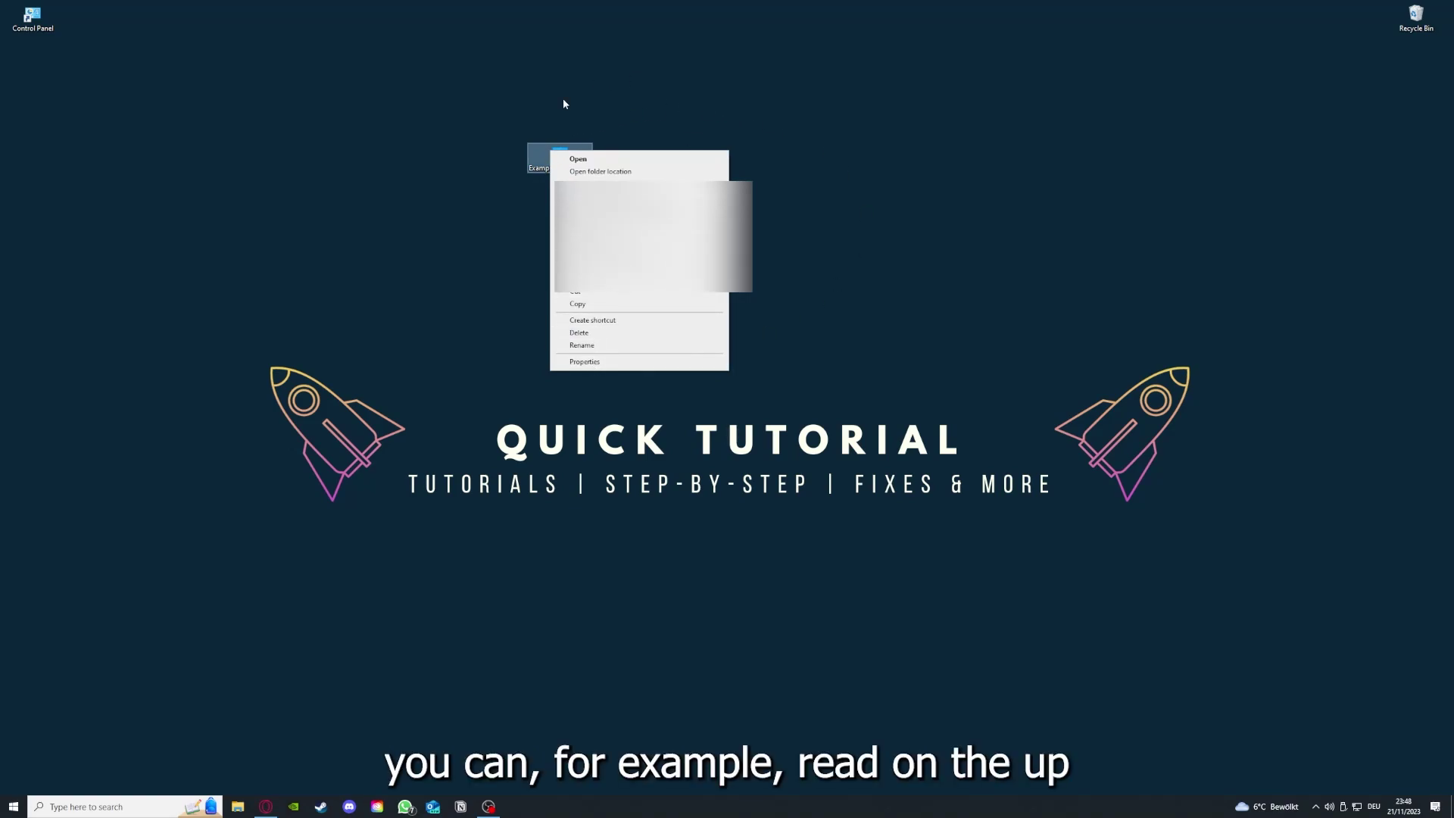
{"action": "left_click", "coordinate": [583, 362]}
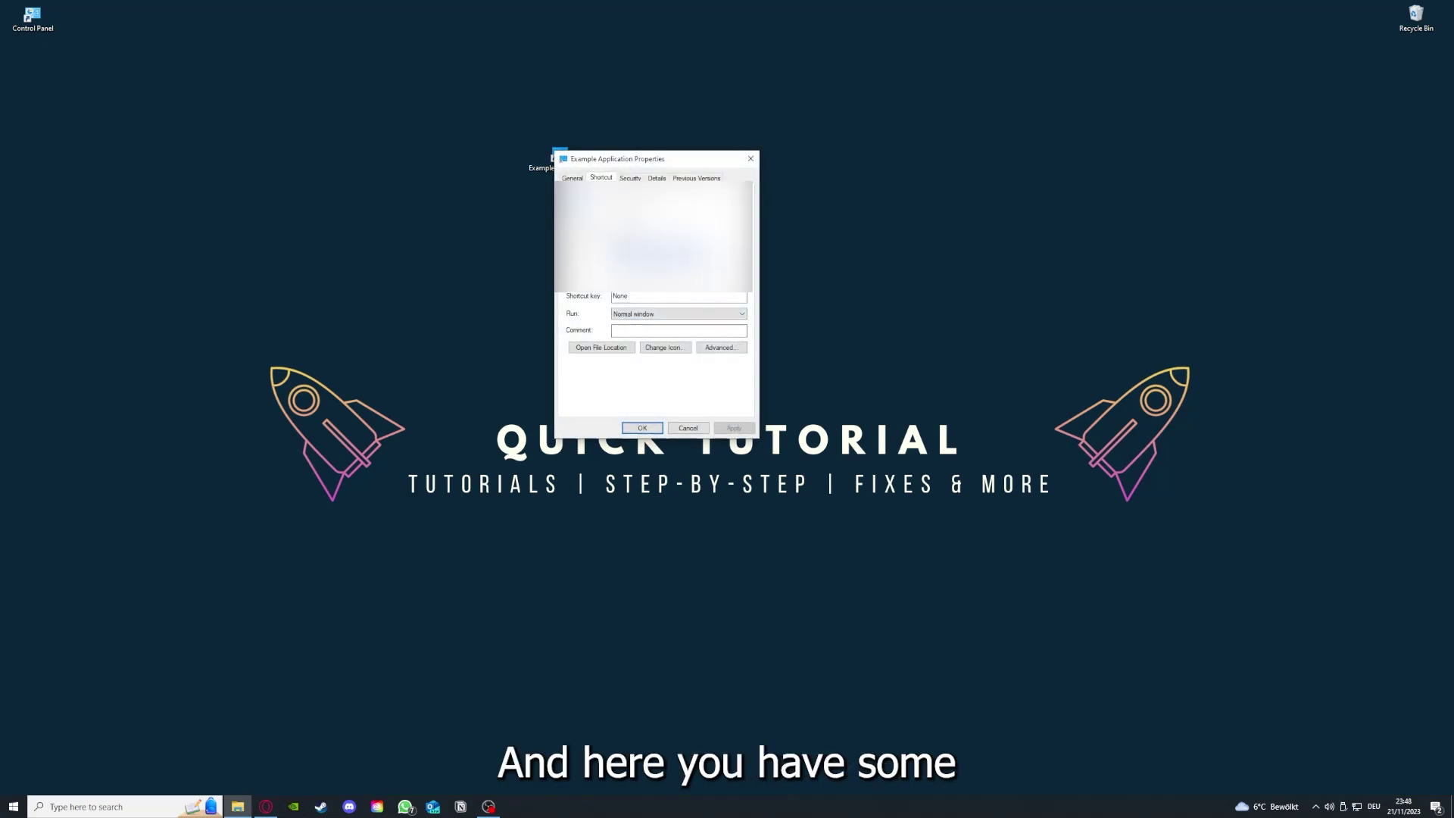
{"action": "left_click", "coordinate": [630, 177]}
{"action": "left_click", "coordinate": [657, 177]}
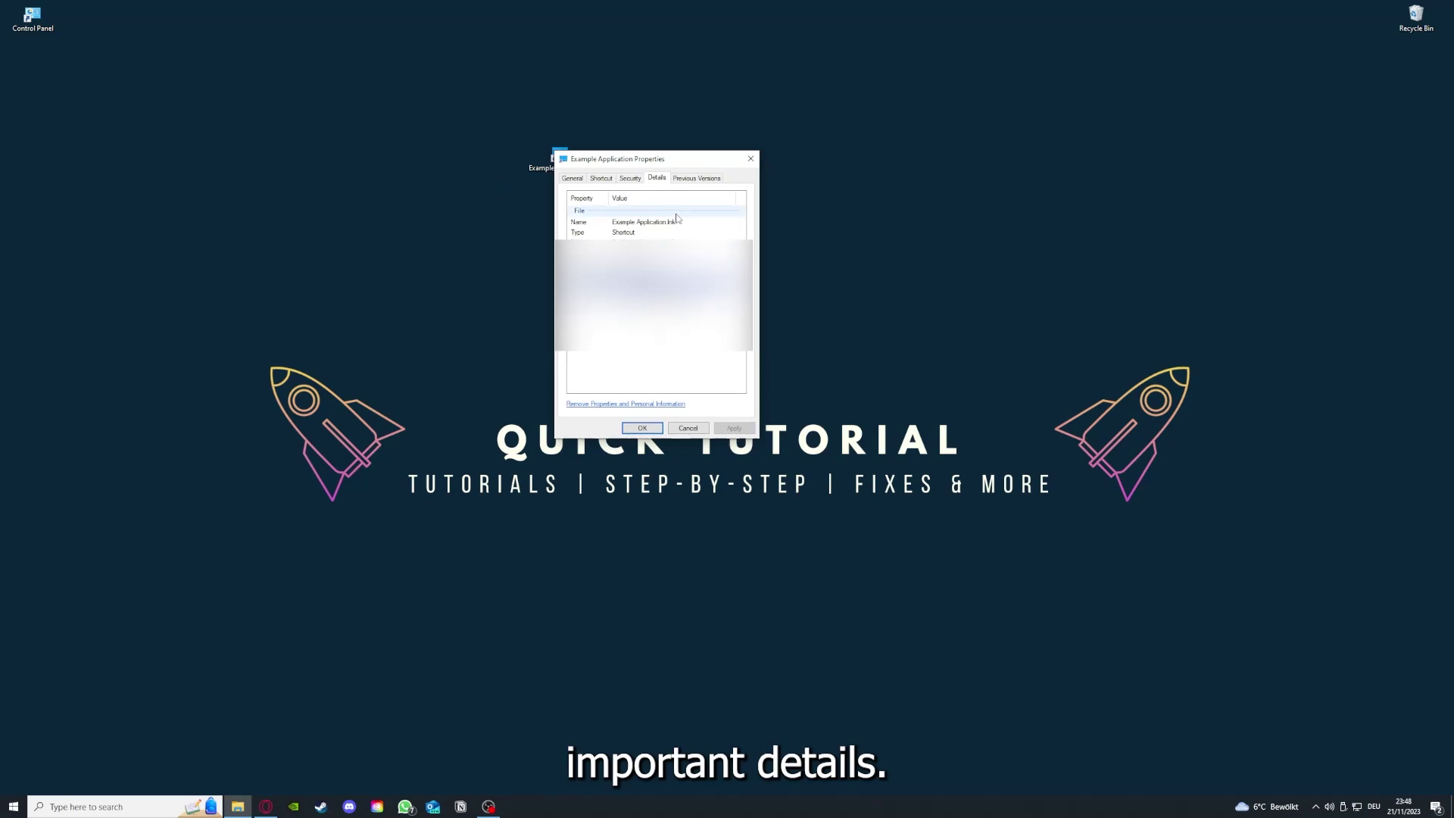
{"action": "left_click_drag", "start_coordinate": [659, 159], "coordinate": [768, 208]}
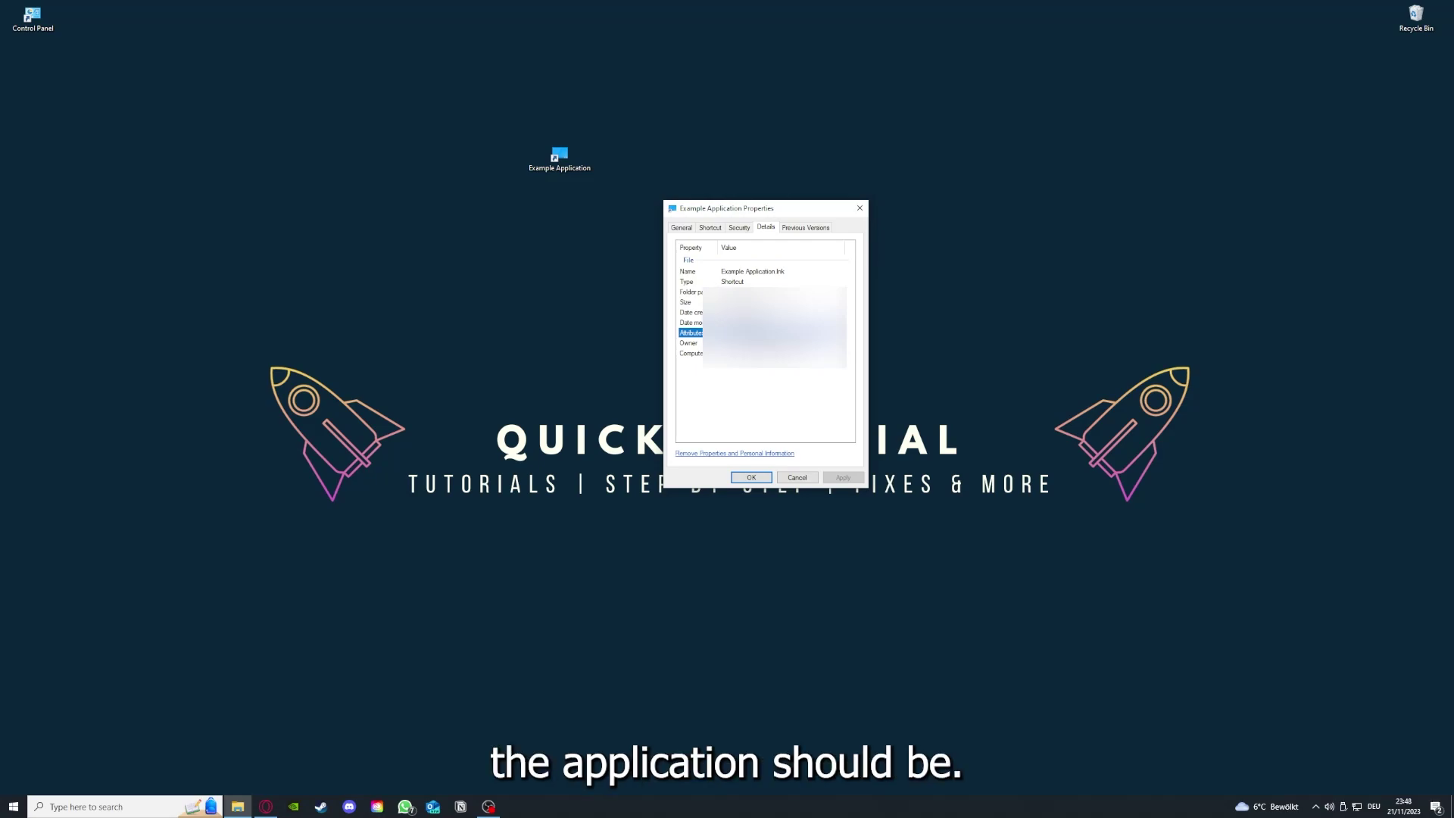
{"action": "left_click", "coordinate": [814, 230]}
{"action": "left_click", "coordinate": [711, 230]}
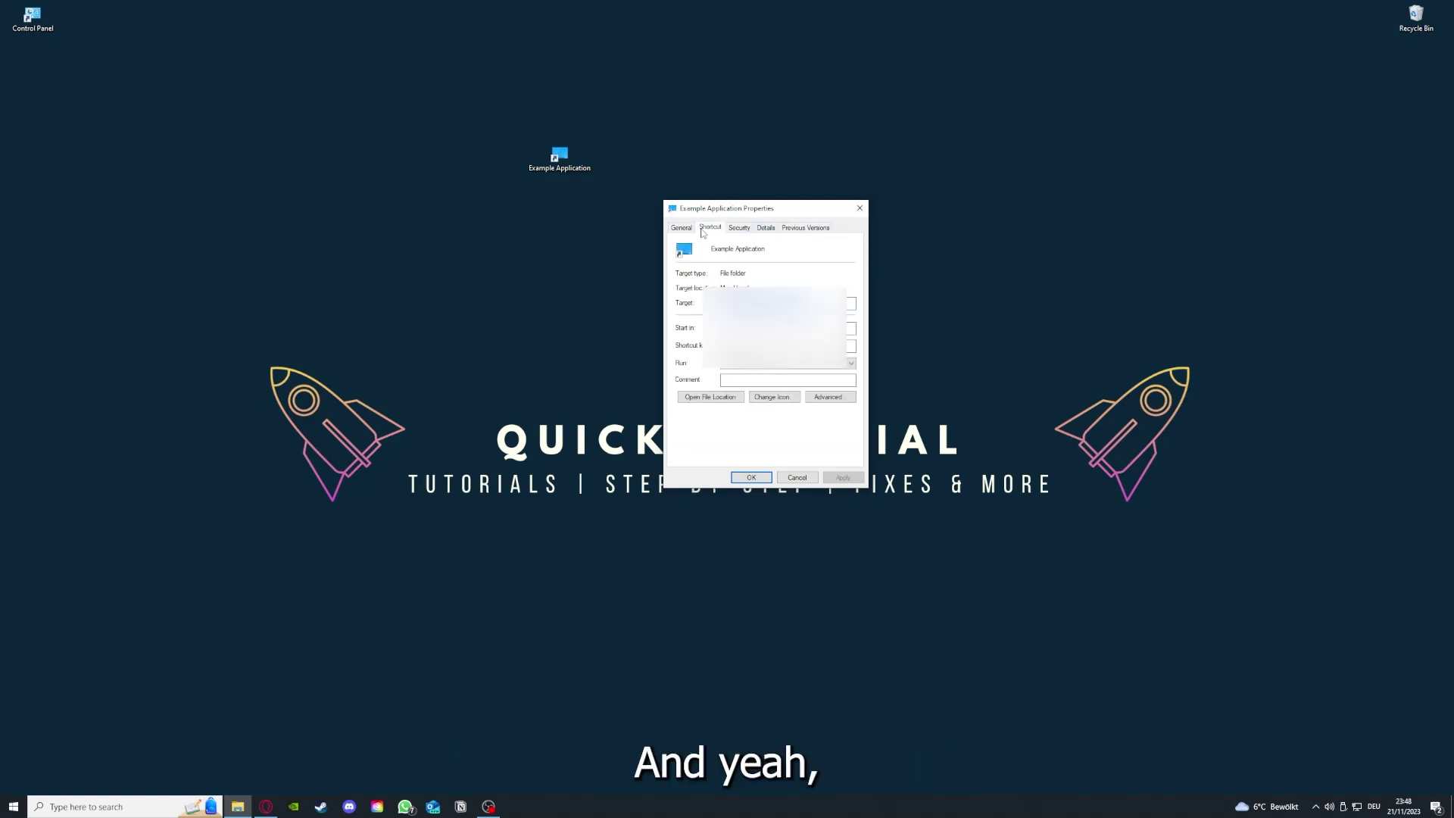
Open the shortcut's file location and move the This PC window aside
{"action": "left_click", "coordinate": [698, 399]}
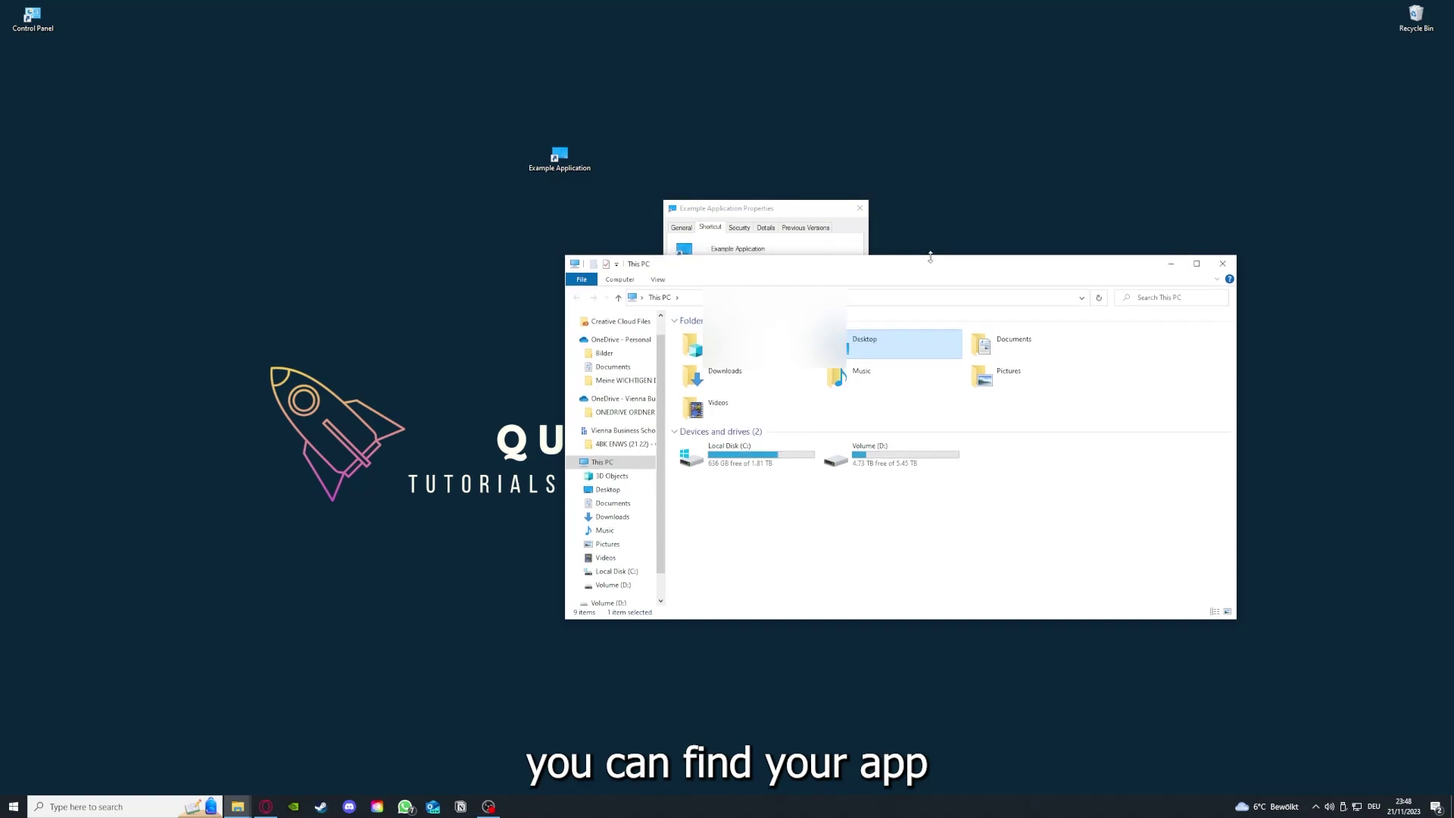
{"action": "left_click_drag", "start_coordinate": [932, 263], "coordinate": [768, 419]}
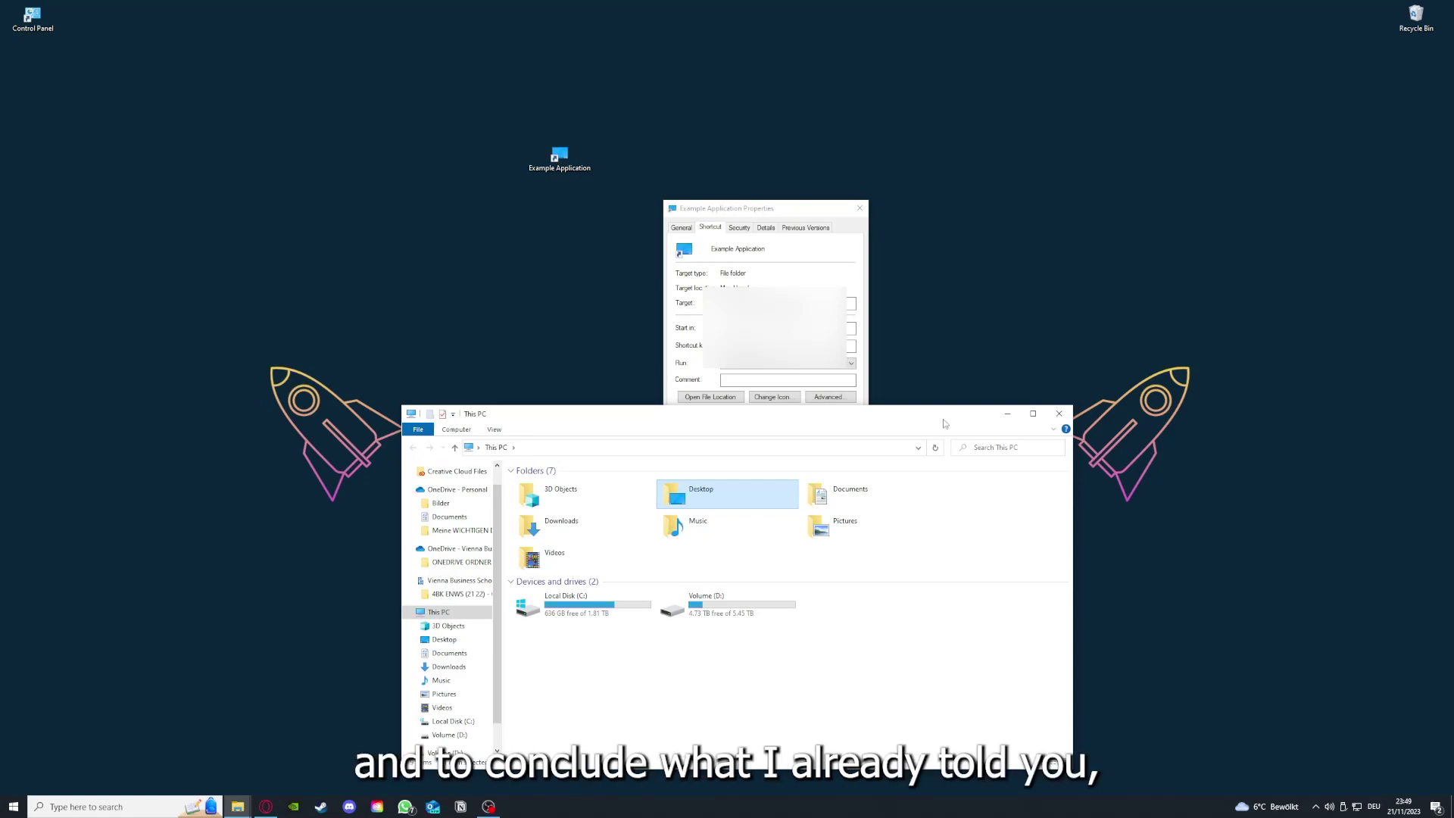
Close the This PC window and the shortcut's Properties dialog
{"action": "left_click", "coordinate": [1059, 413]}
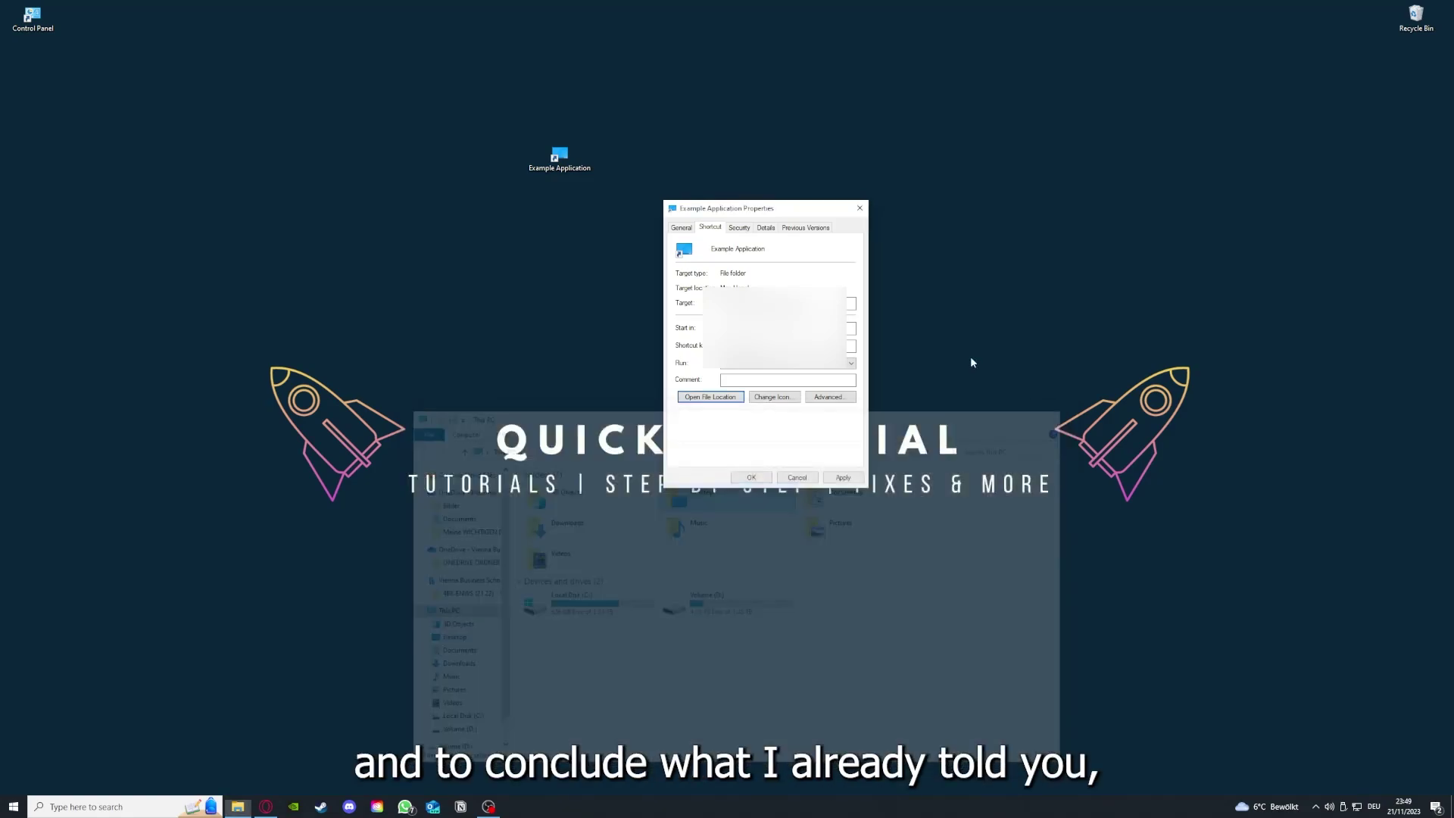
{"action": "key", "text": "Escape"}
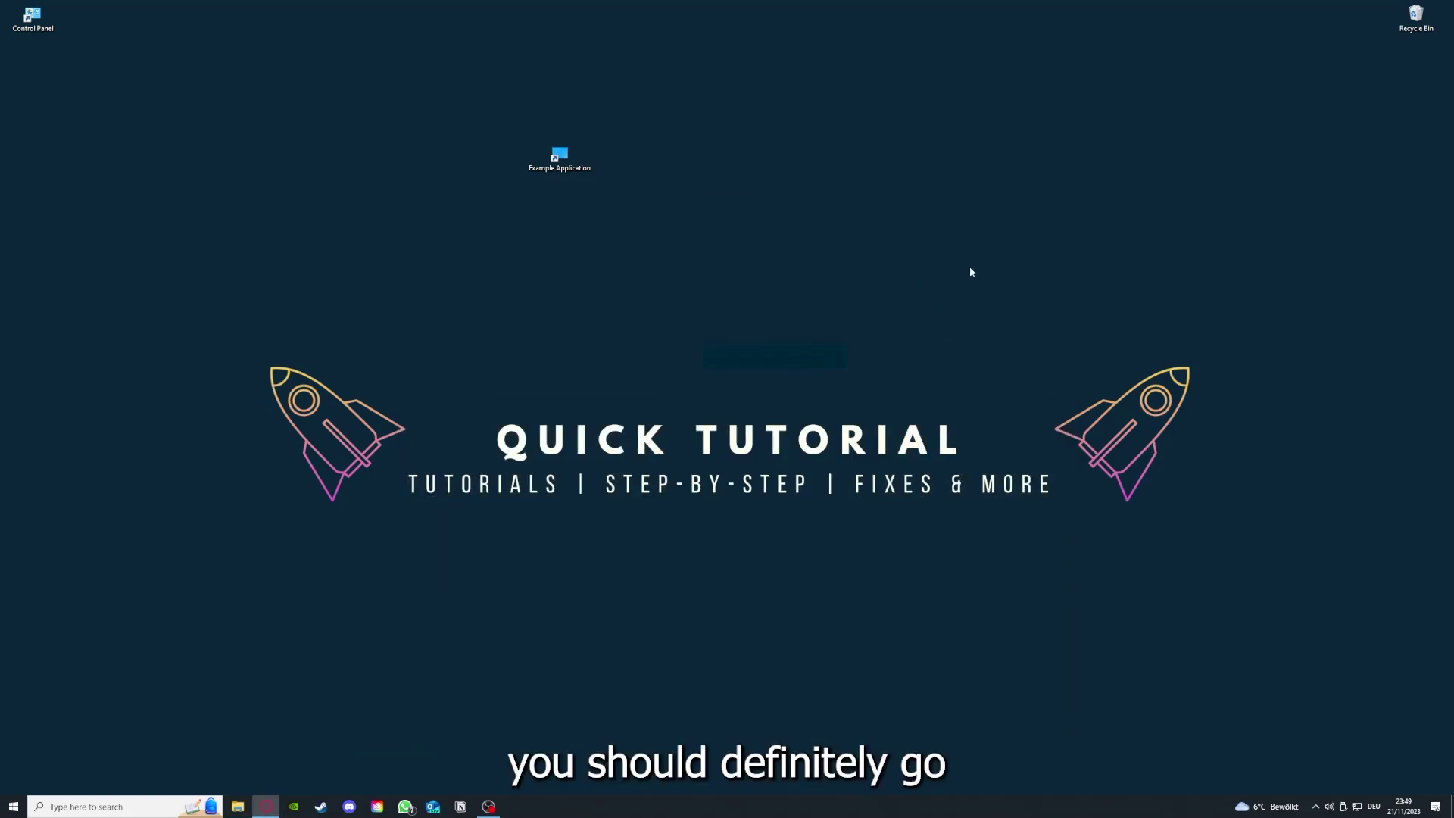